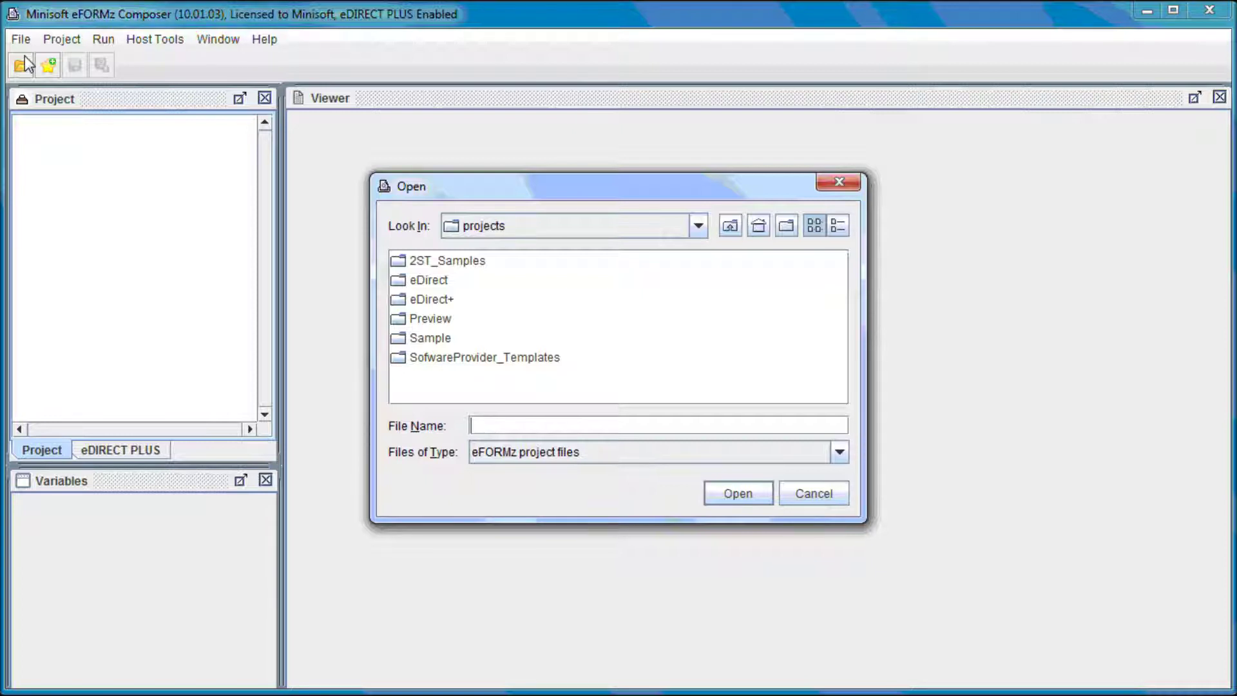
Open the sample_PrintLabelUp.efz project from the 2ST_Samples folder.
{"action": "double_click", "coordinate": [456, 266]}
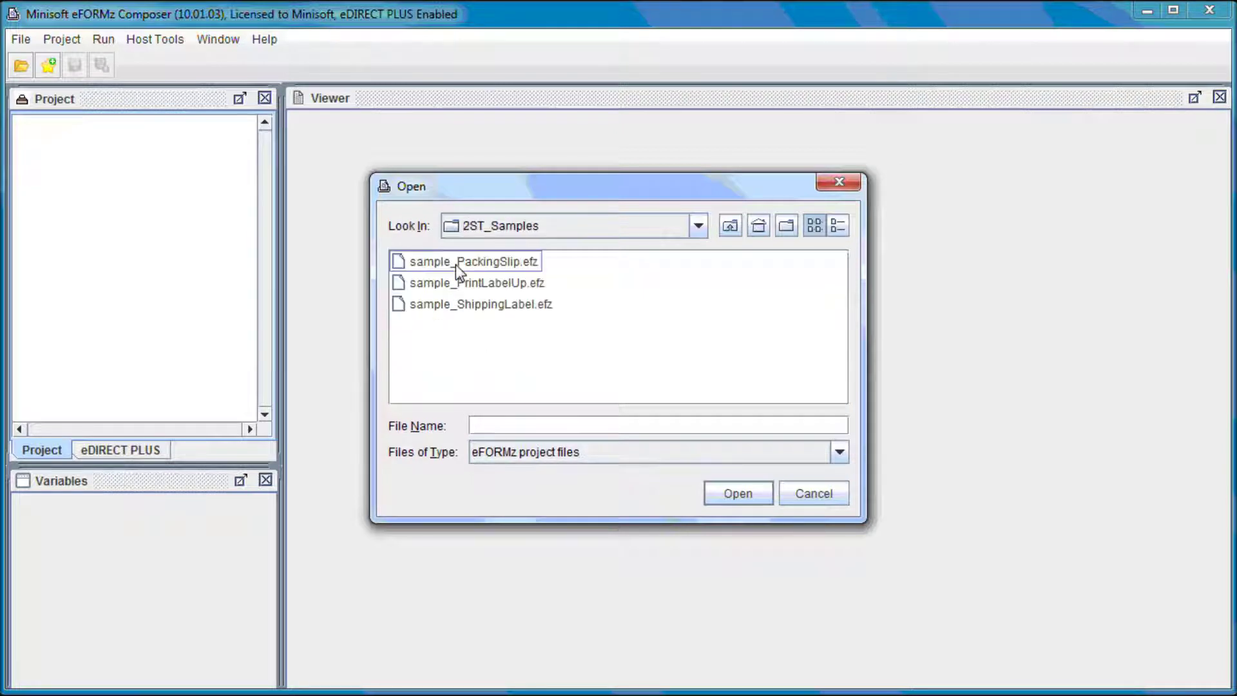
{"action": "left_click", "coordinate": [479, 284]}
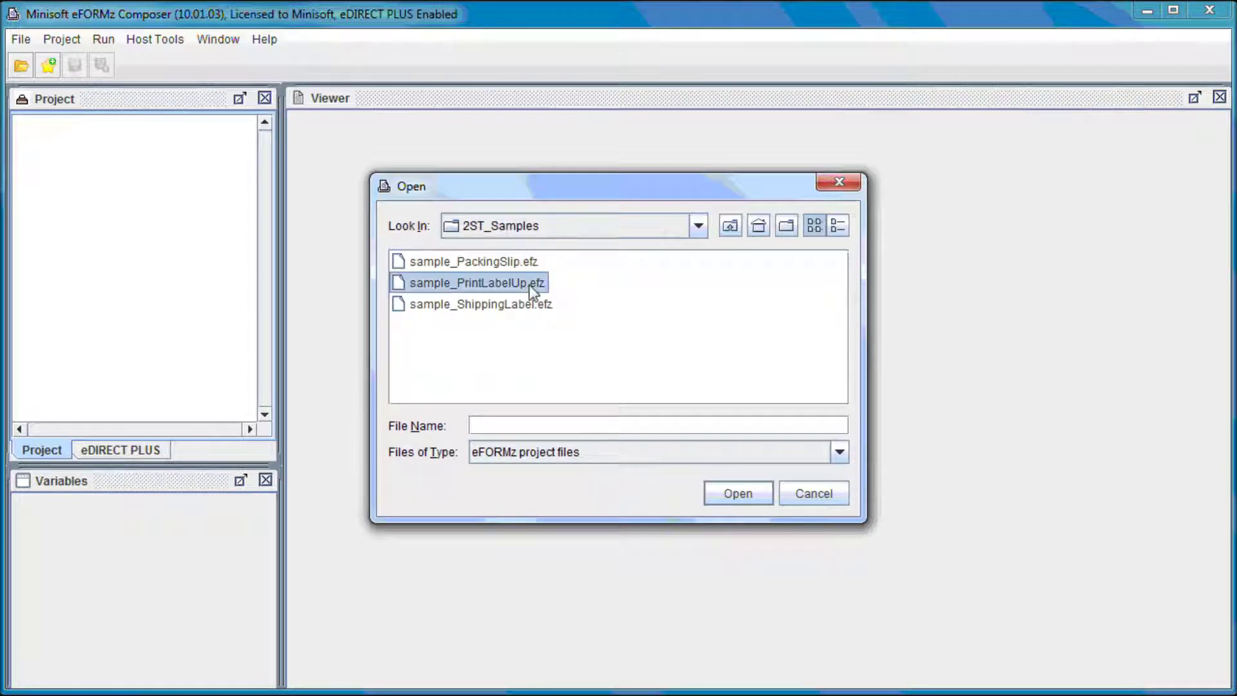
{"action": "double_click", "coordinate": [528, 285]}
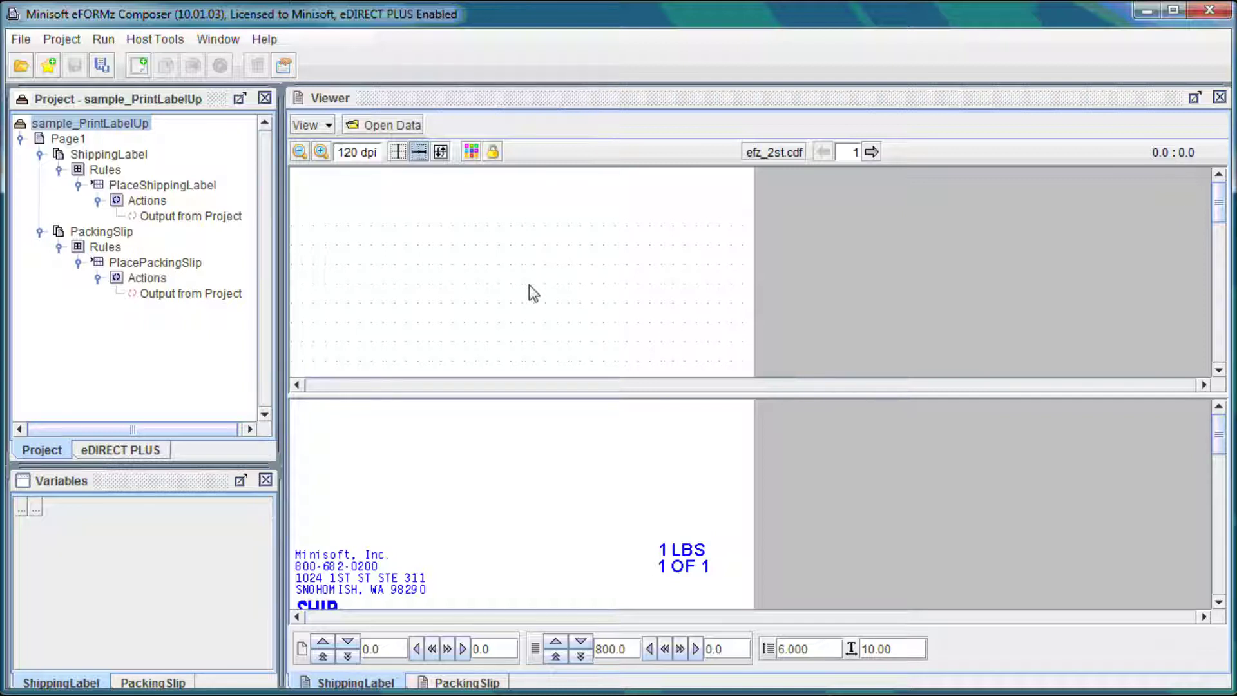
Look through the shipping label preview from its address block down to the tracking barcode and back.
{"action": "scroll", "coordinate": [530, 290], "scroll_direction": "down", "scroll_amount": 8}
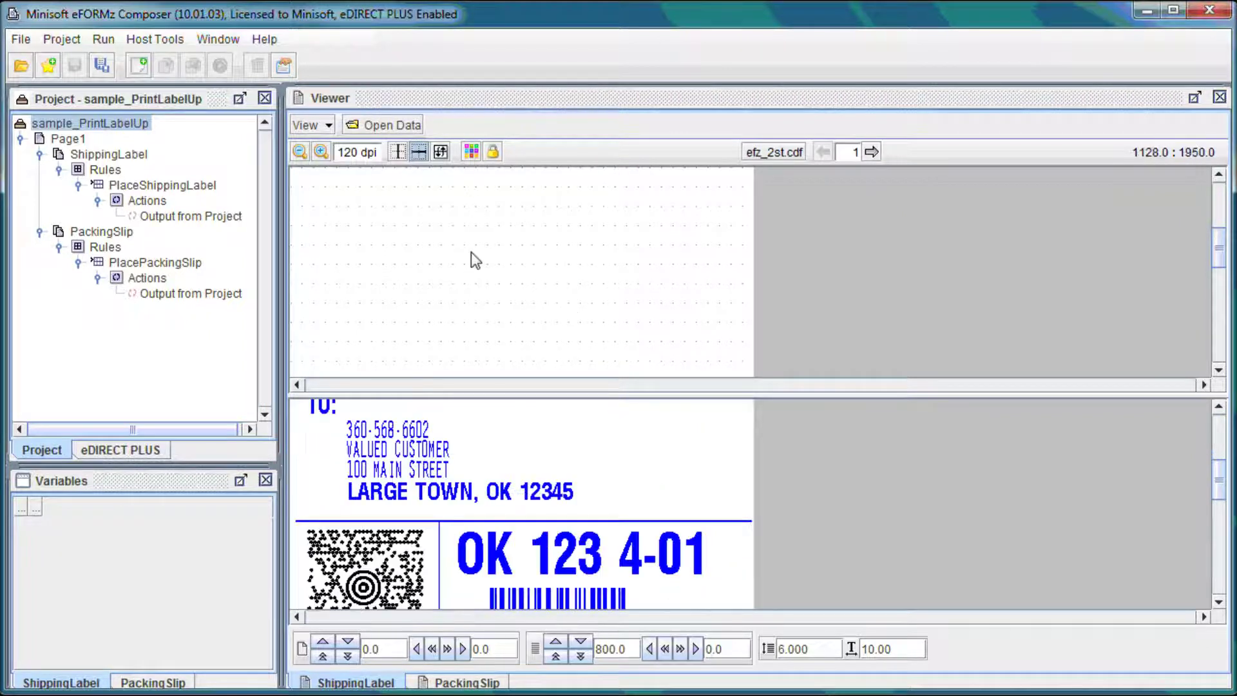
{"action": "scroll", "coordinate": [566, 490], "scroll_direction": "down", "scroll_amount": 5}
{"action": "scroll", "coordinate": [565, 480], "scroll_direction": "down", "scroll_amount": 1}
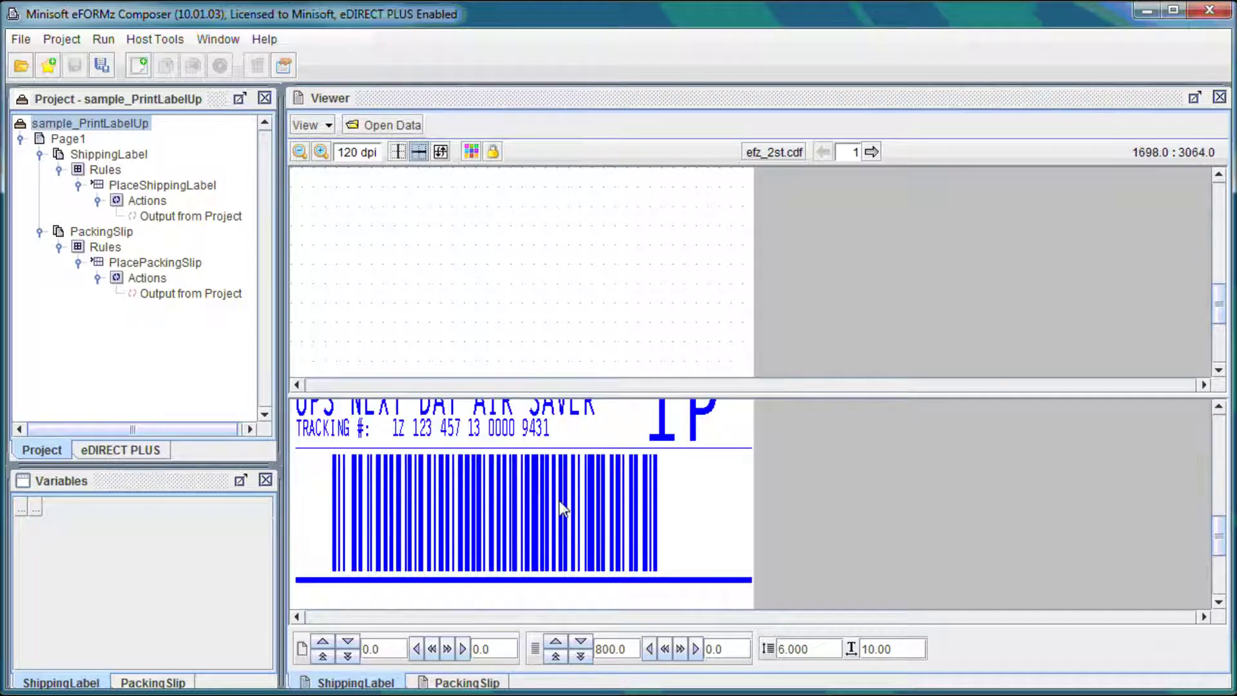
{"action": "scroll", "coordinate": [561, 509], "scroll_direction": "up", "scroll_amount": 5}
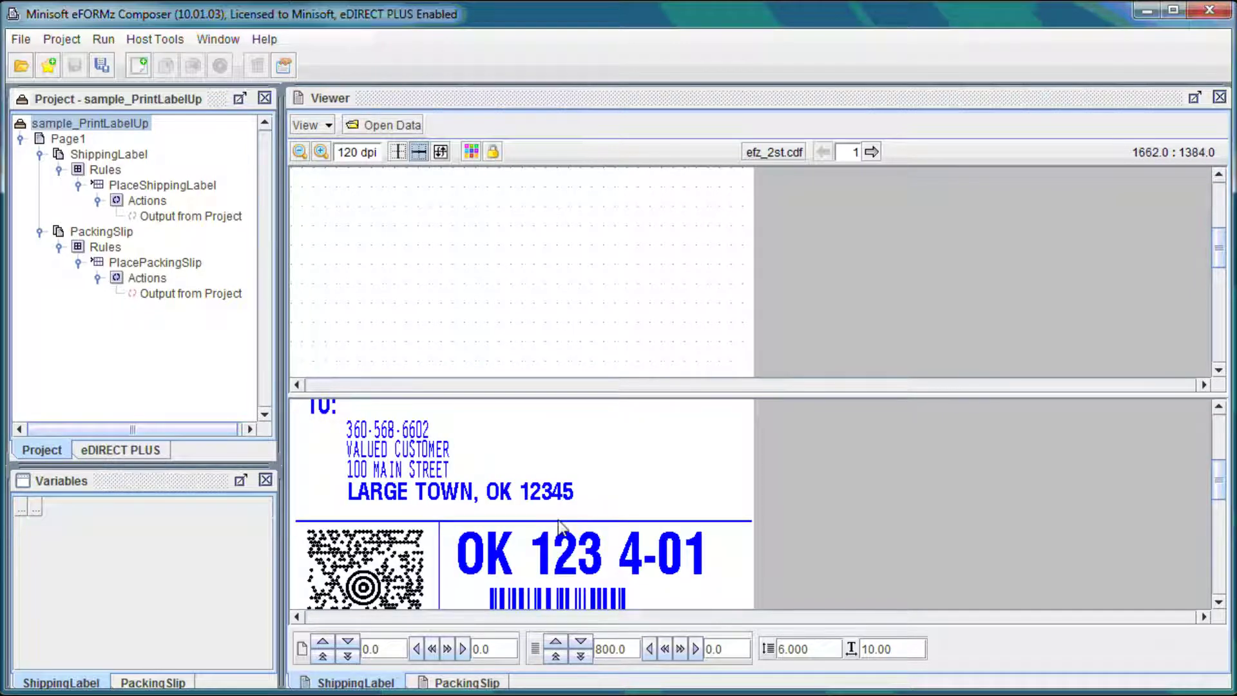
{"action": "scroll", "coordinate": [554, 520], "scroll_direction": "up", "scroll_amount": 6}
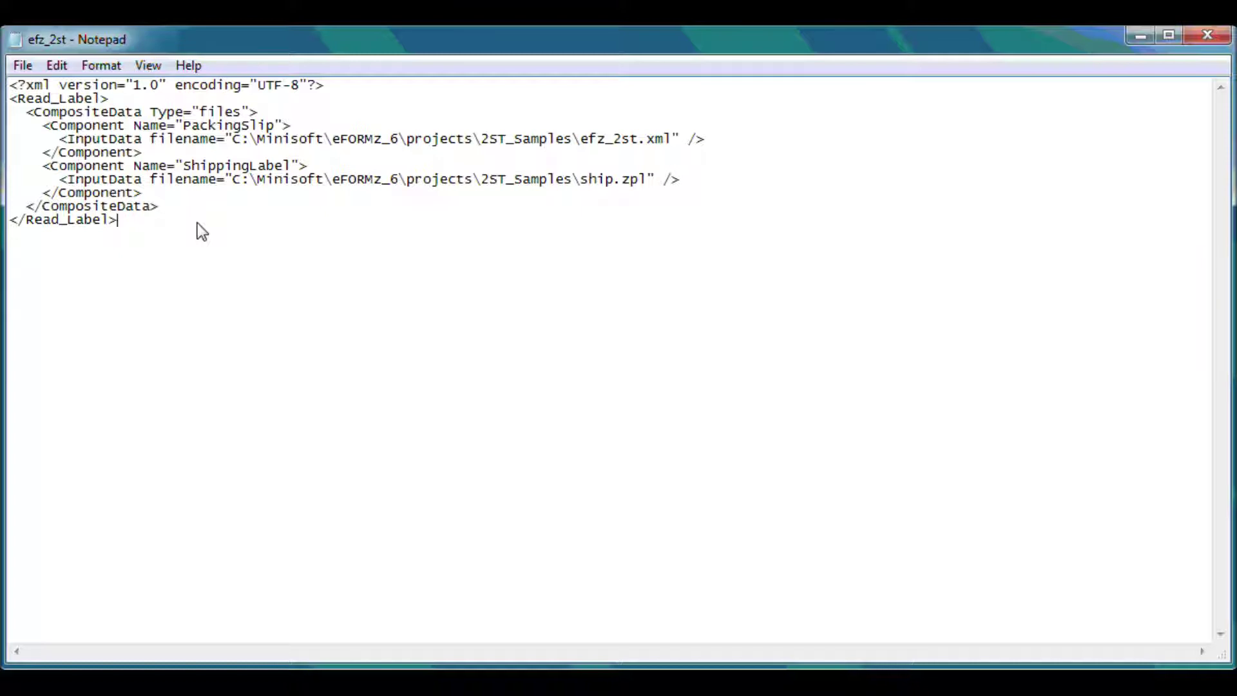
In Notepad, examine the PackingSlip and ShippingLabel component names and their input data file names in the efz_2st file.
{"action": "left_click_drag", "start_coordinate": [183, 126], "coordinate": [279, 131]}
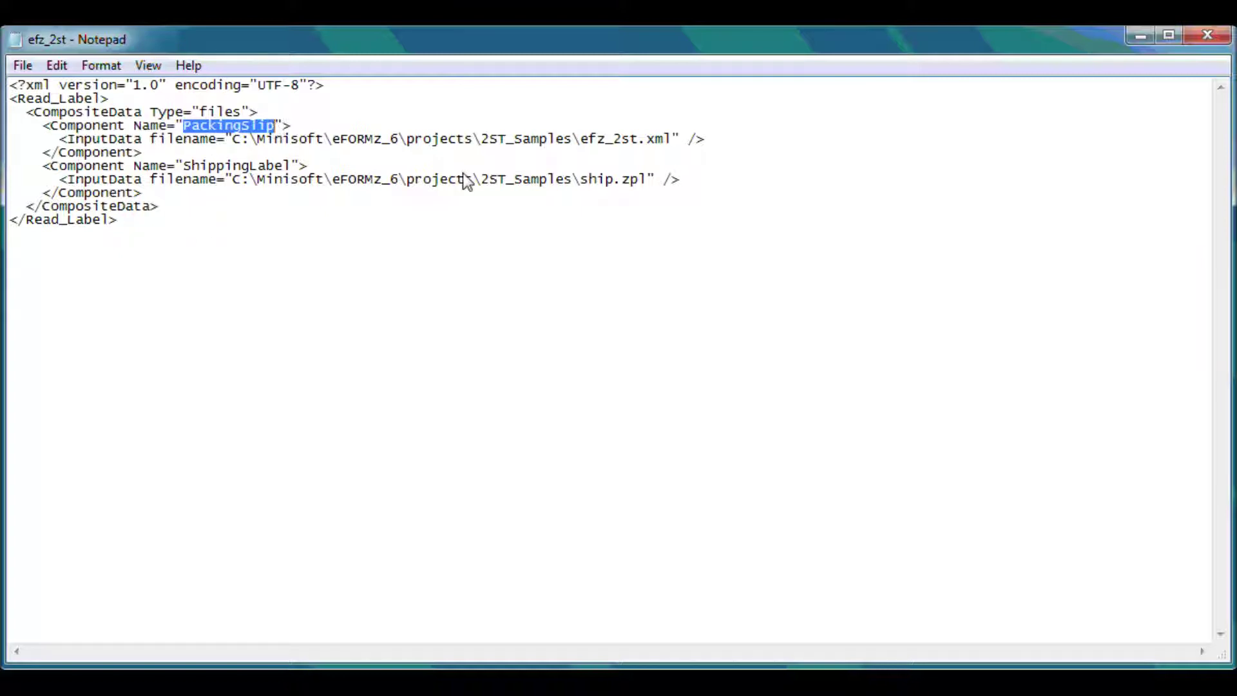
{"action": "left_click", "coordinate": [673, 143]}
{"action": "left_click_drag", "start_coordinate": [673, 143], "coordinate": [641, 143]}
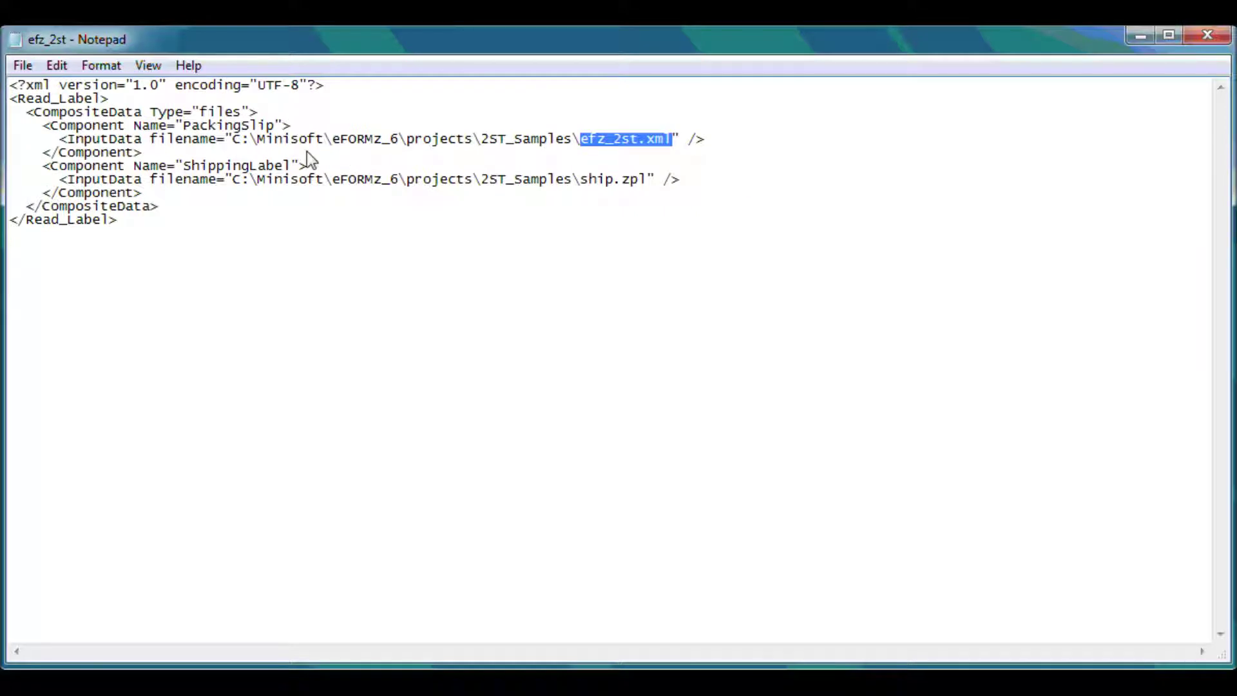
{"action": "left_click_drag", "start_coordinate": [292, 166], "coordinate": [184, 168]}
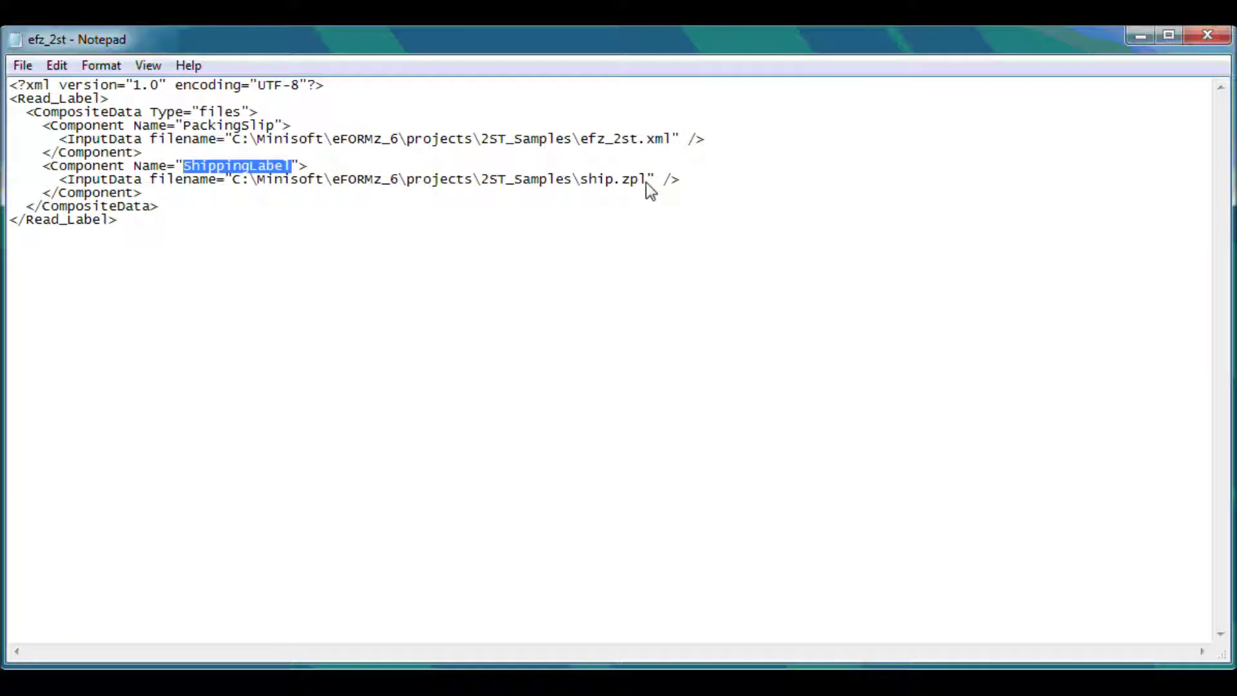
{"action": "left_click_drag", "start_coordinate": [647, 181], "coordinate": [596, 181]}
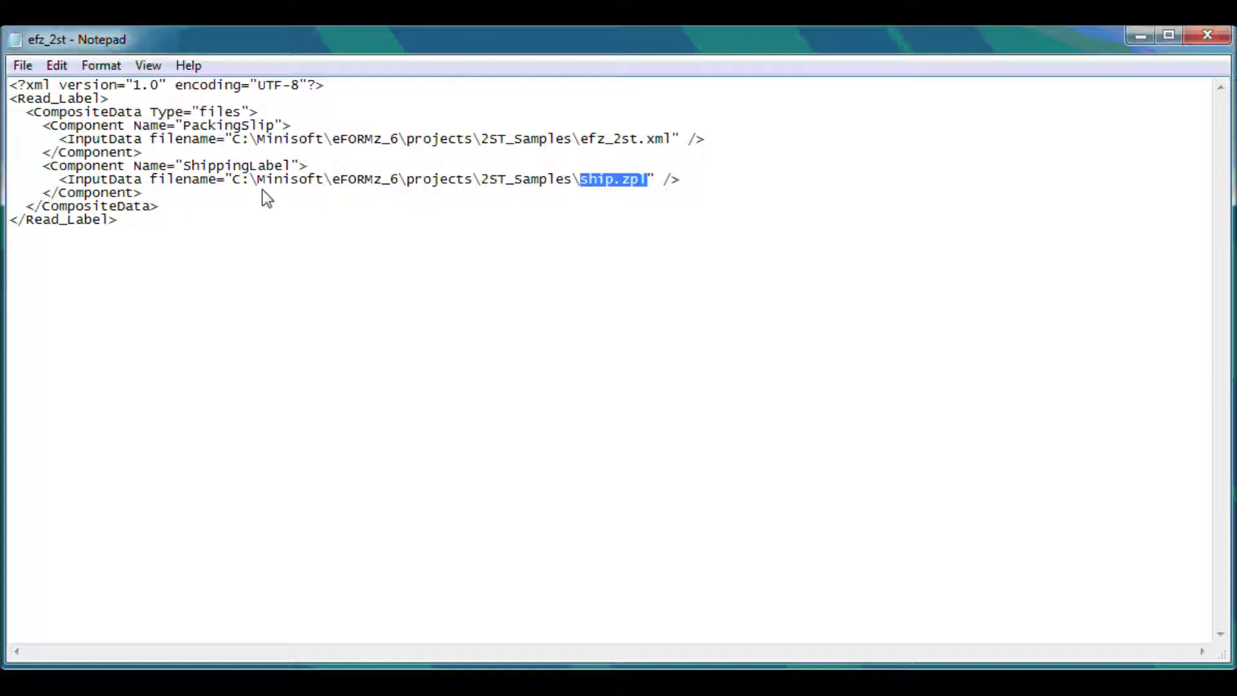
{"action": "left_click", "coordinate": [222, 206]}
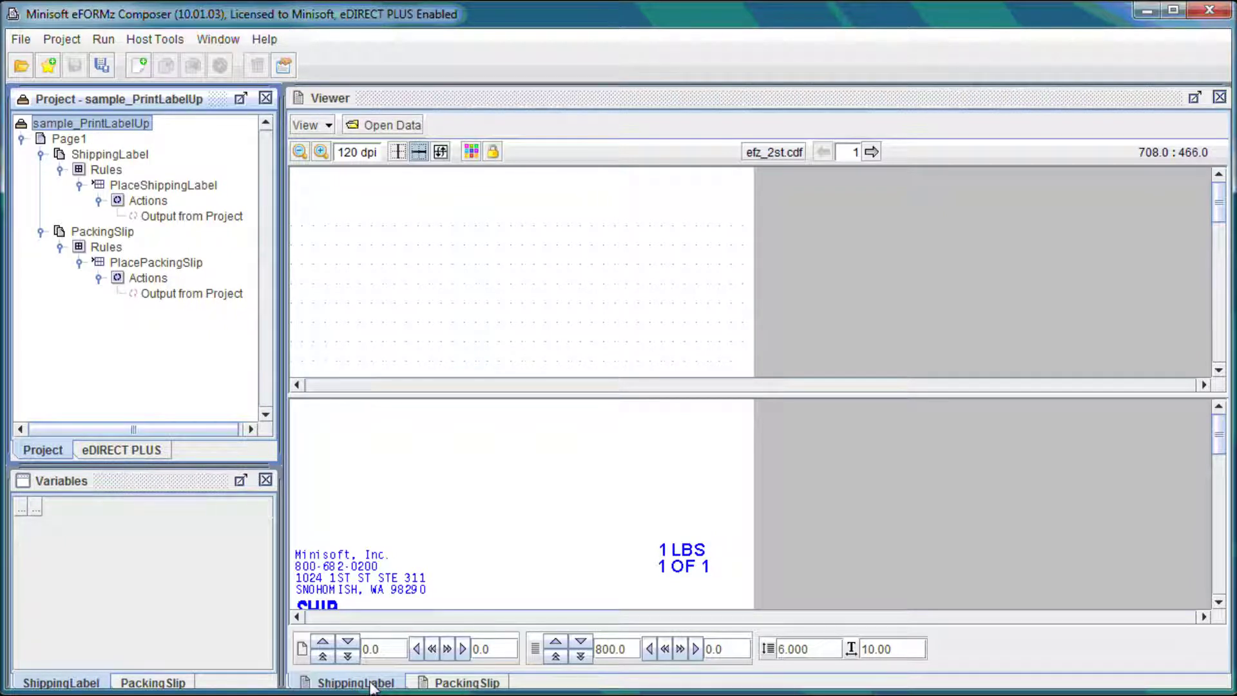
Back in eFORMz Composer, view the PackingSlip form and return to the ShippingLabel form in the viewer.
{"action": "left_click", "coordinate": [474, 685]}
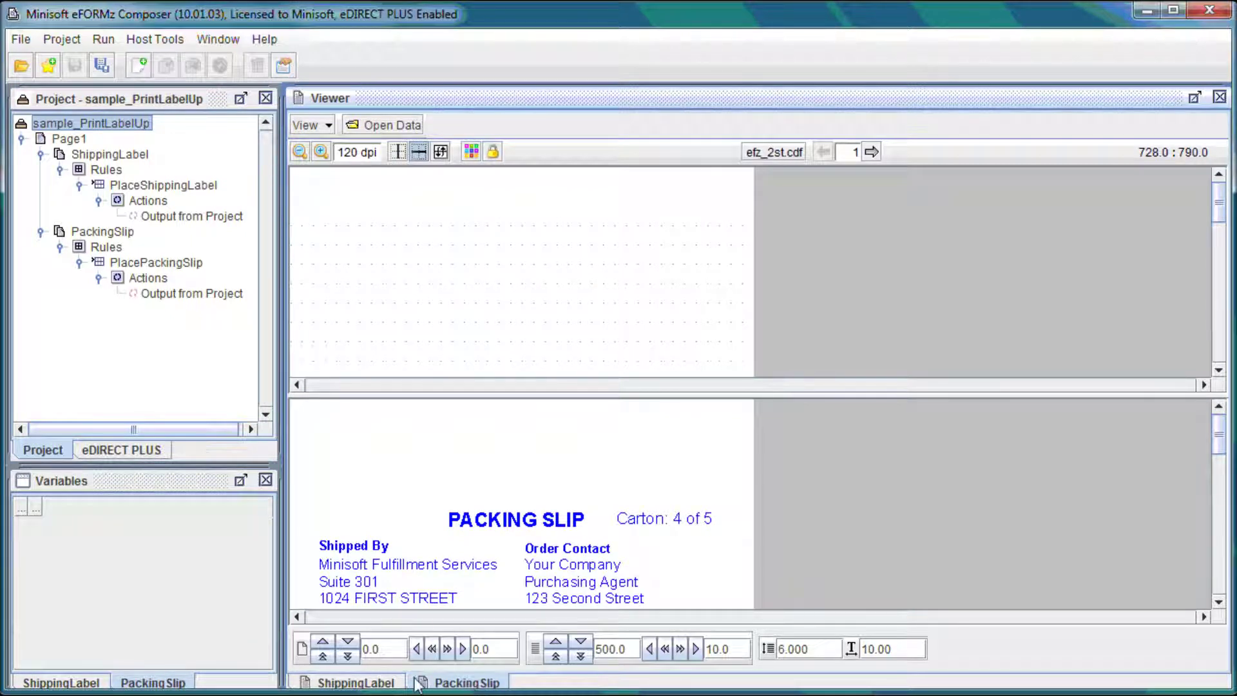
{"action": "left_click", "coordinate": [383, 688]}
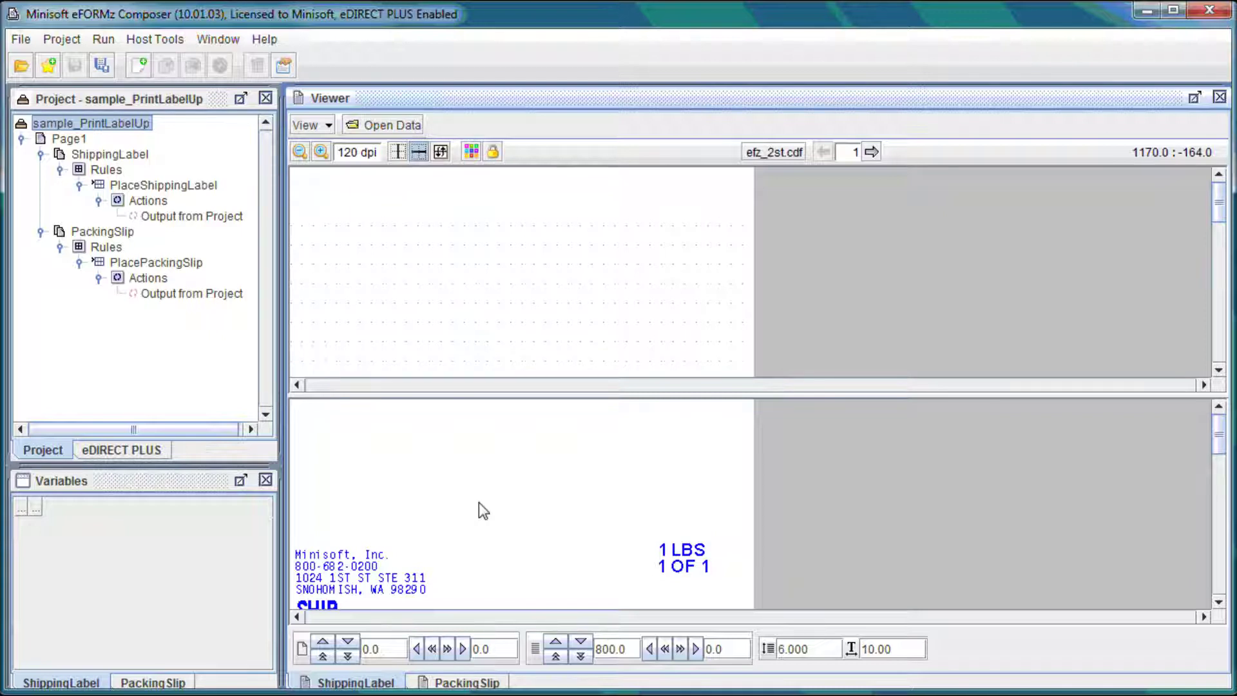
{"action": "left_click", "coordinate": [137, 99]}
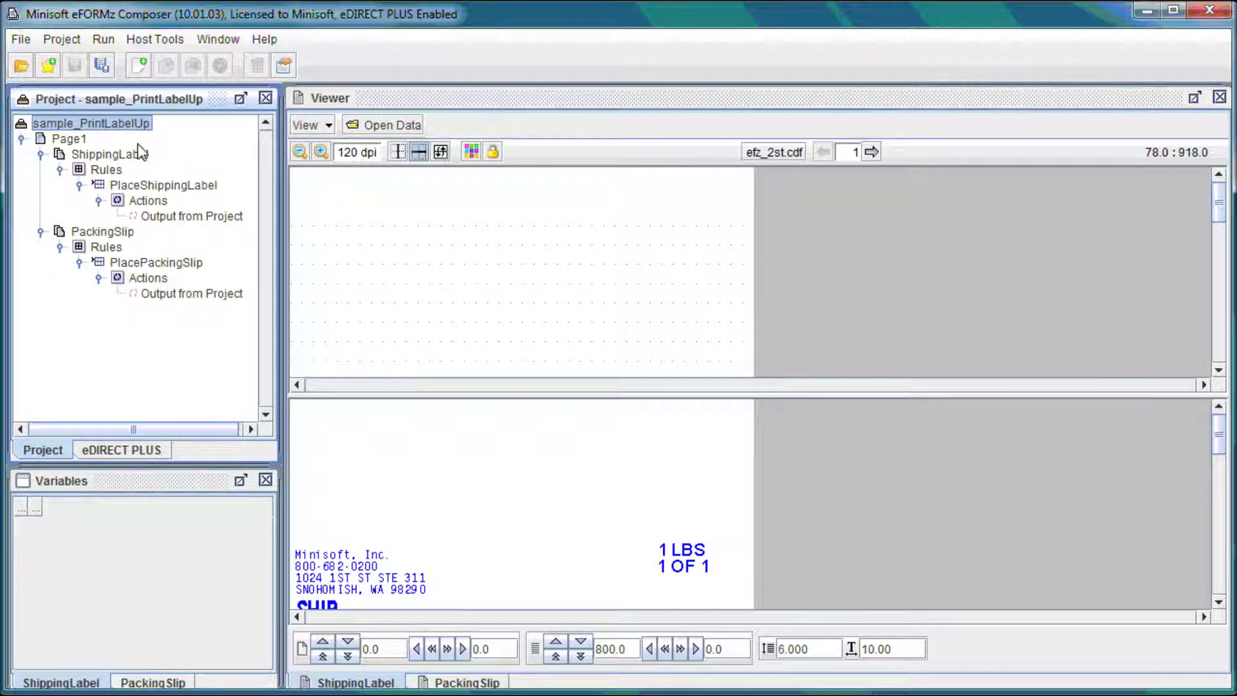
{"action": "right_click", "coordinate": [94, 131]}
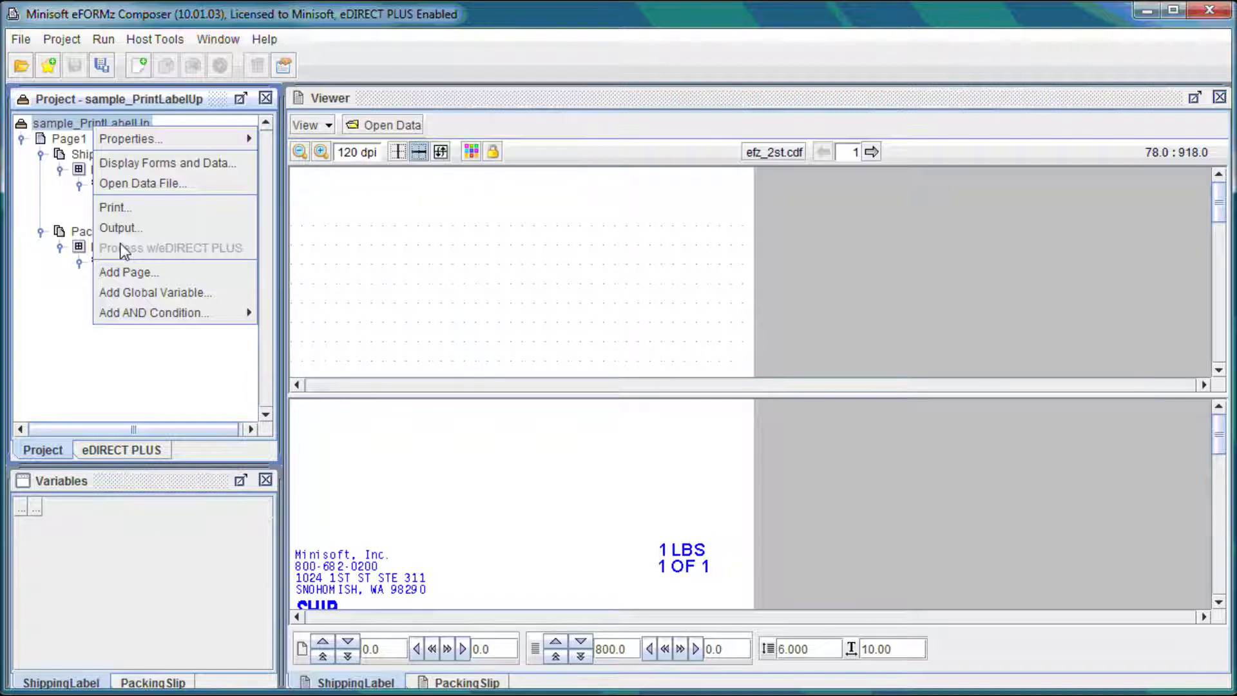
{"action": "left_click", "coordinate": [78, 141]}
{"action": "right_click", "coordinate": [78, 141]}
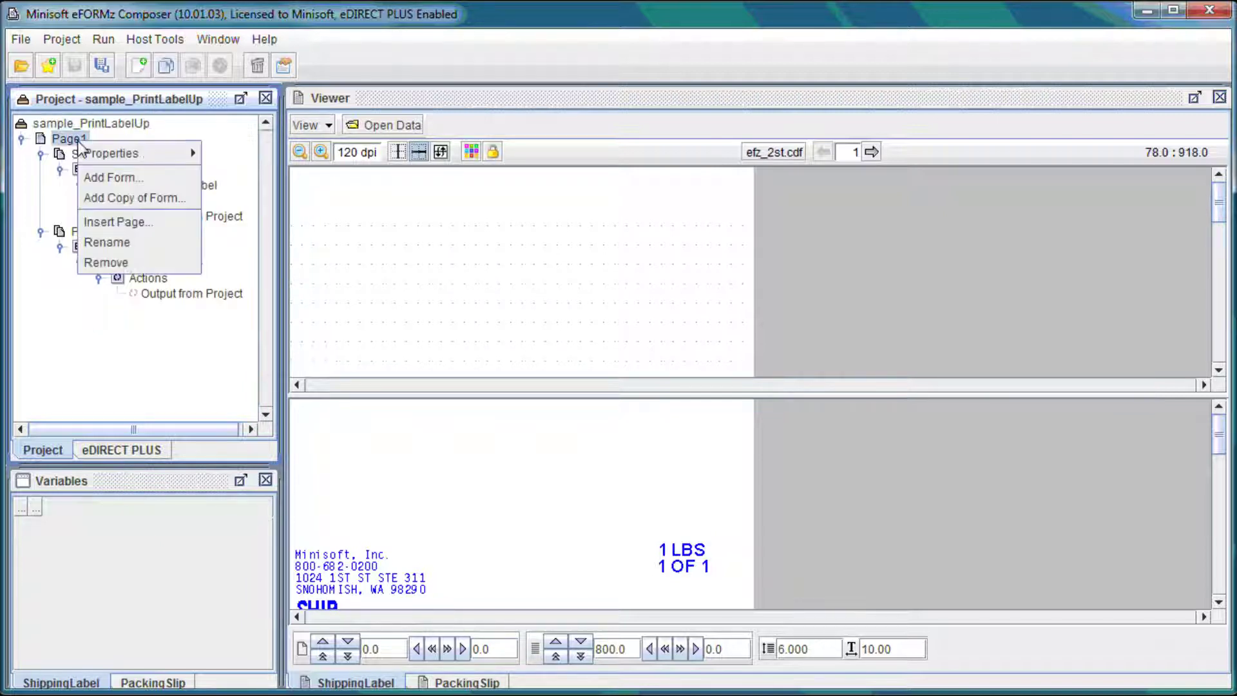
{"action": "left_click", "coordinate": [164, 172]}
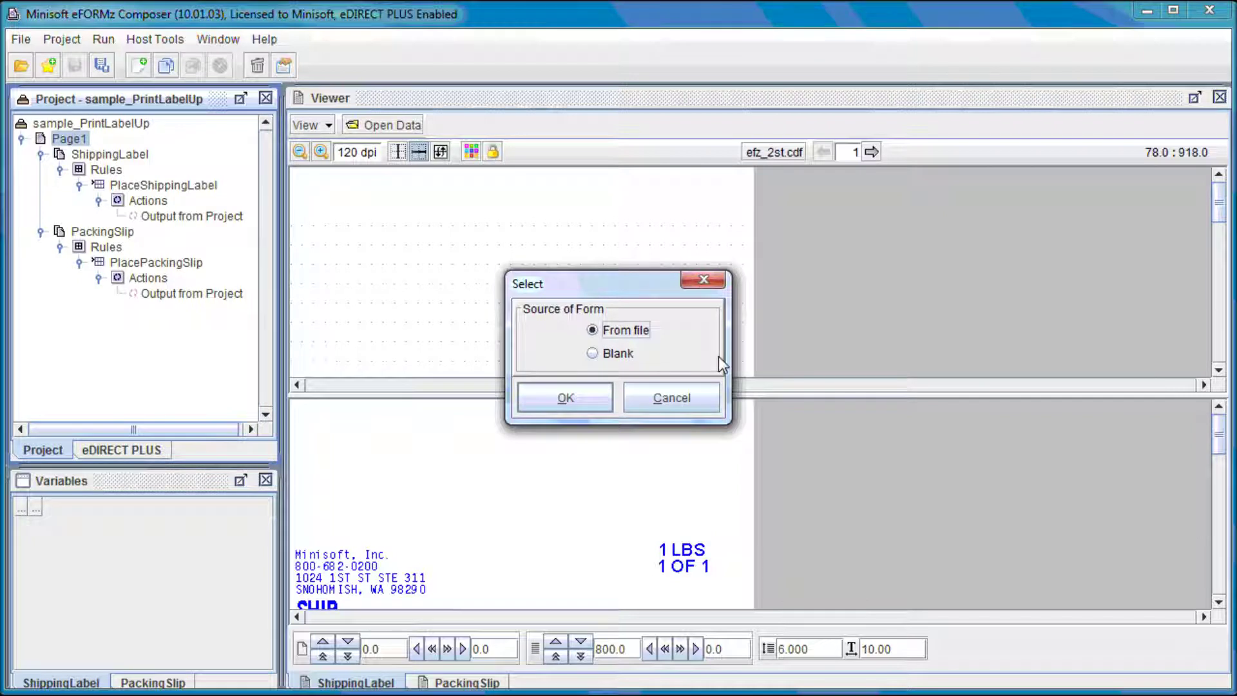
{"action": "left_click", "coordinate": [629, 353]}
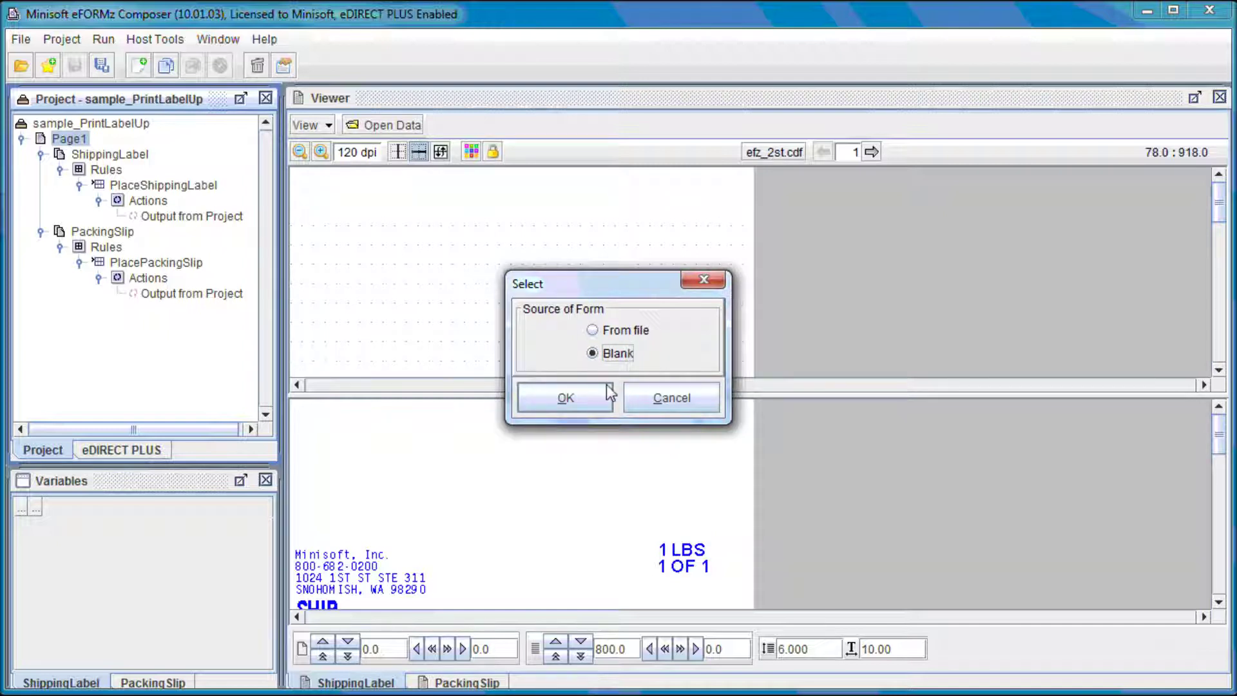
{"action": "left_click", "coordinate": [691, 399]}
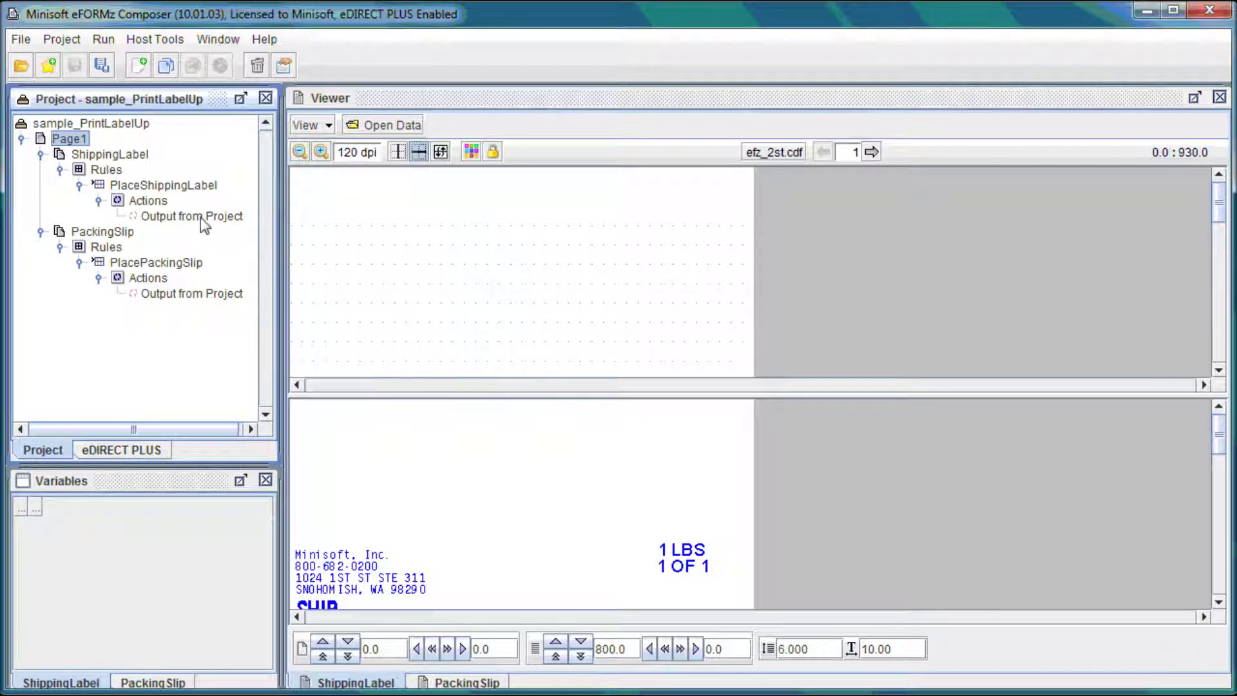
Select the PackingSlip form under Page1 to display it, and go back to the ShippingLabel form.
{"action": "left_click", "coordinate": [137, 156]}
{"action": "left_click", "coordinate": [122, 233]}
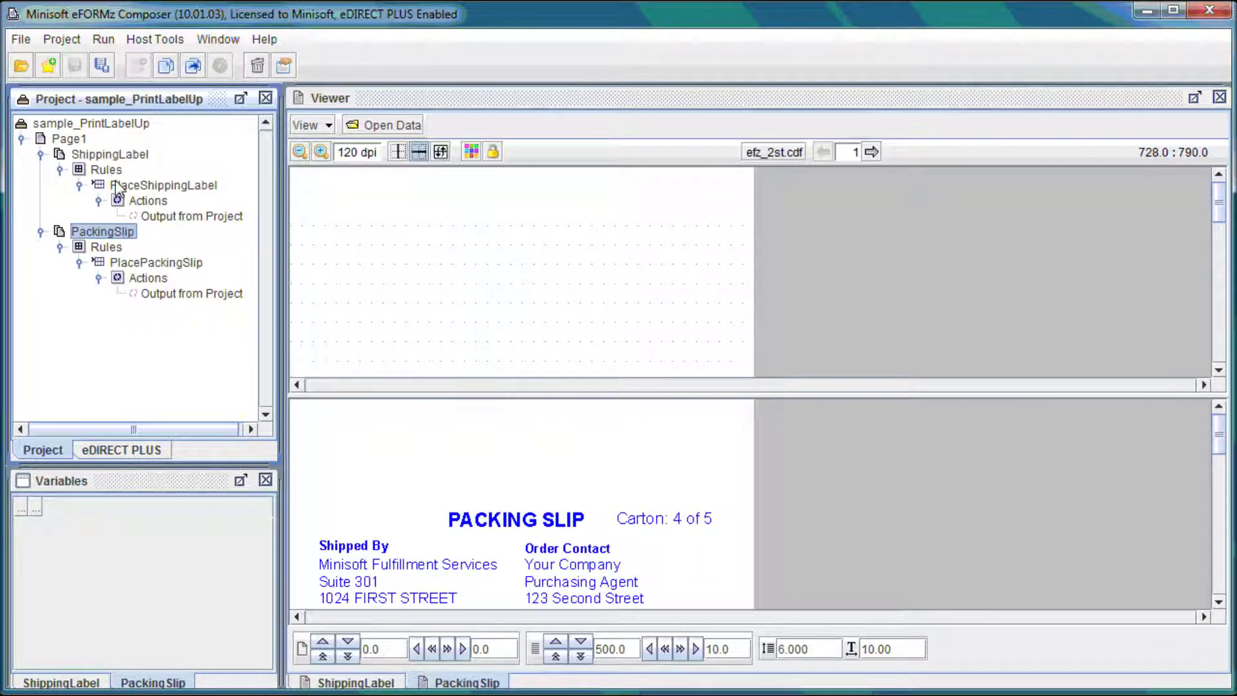
{"action": "left_click", "coordinate": [136, 155]}
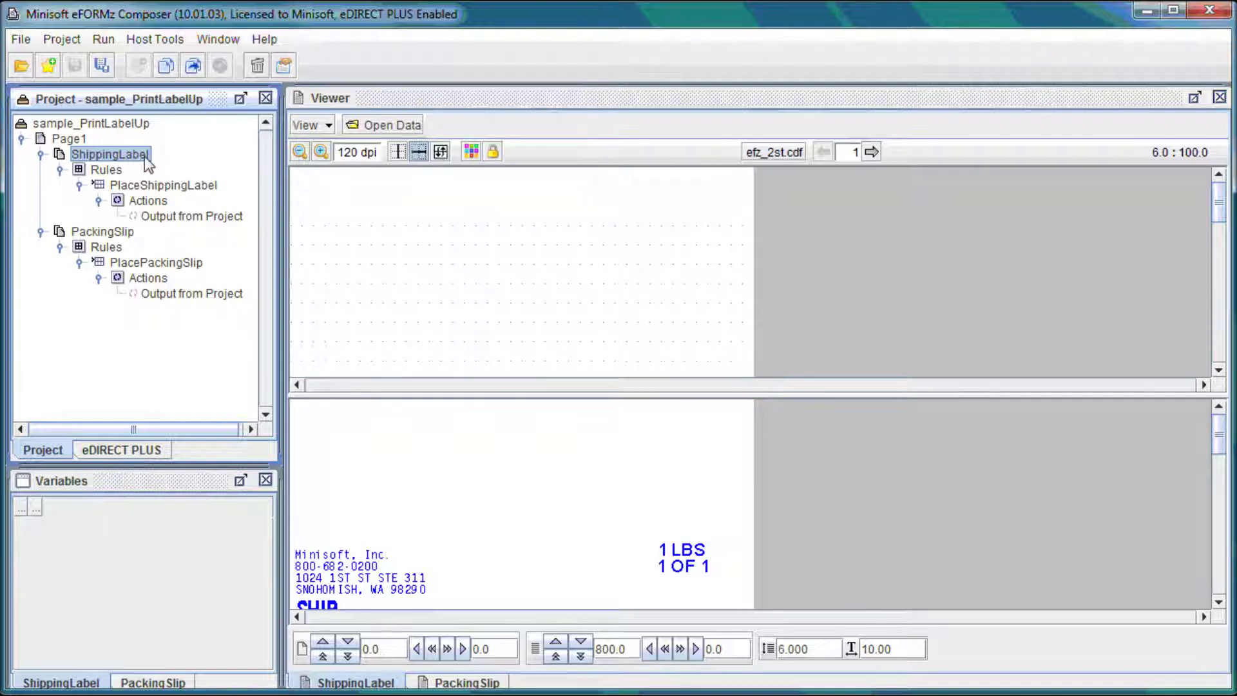
{"action": "right_click", "coordinate": [118, 160]}
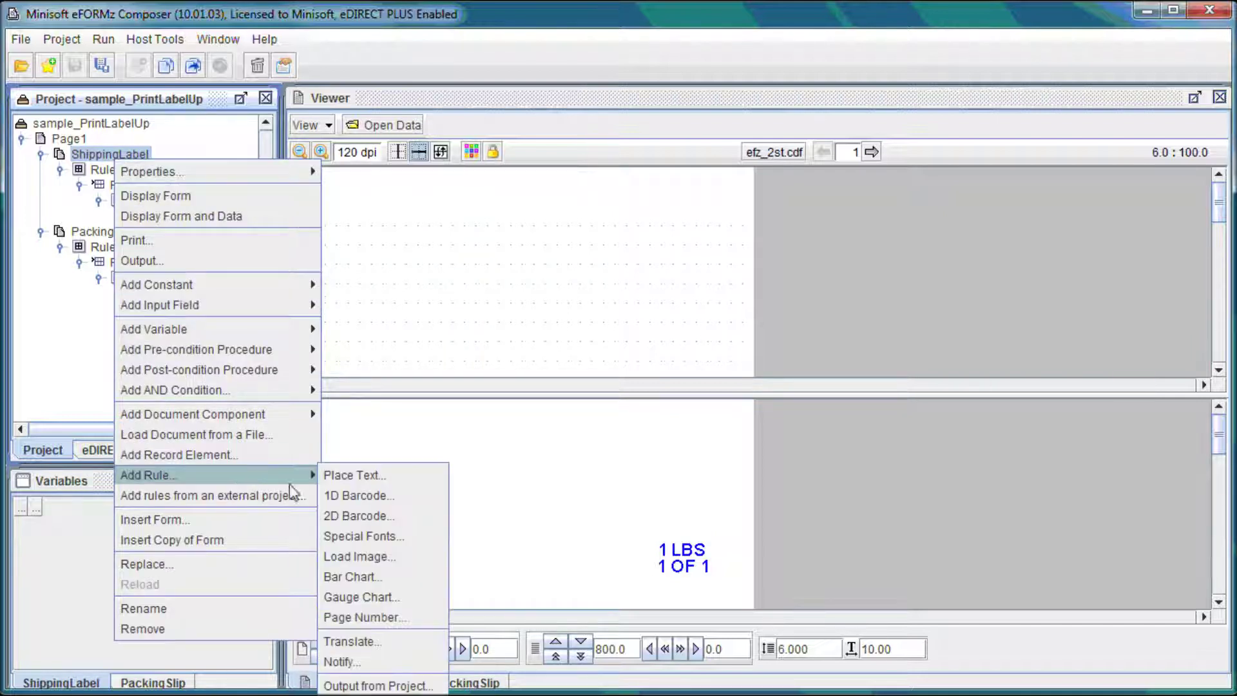
{"action": "mouse_move", "coordinate": [309, 475]}
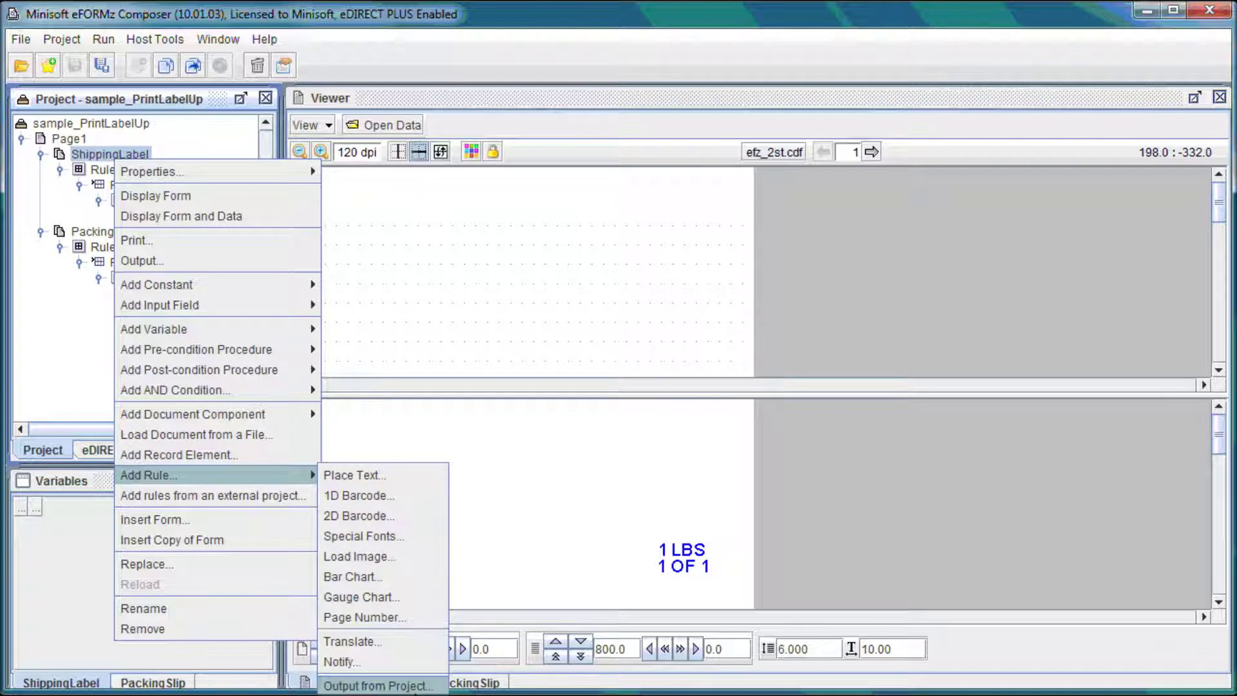
{"action": "left_click", "coordinate": [391, 422]}
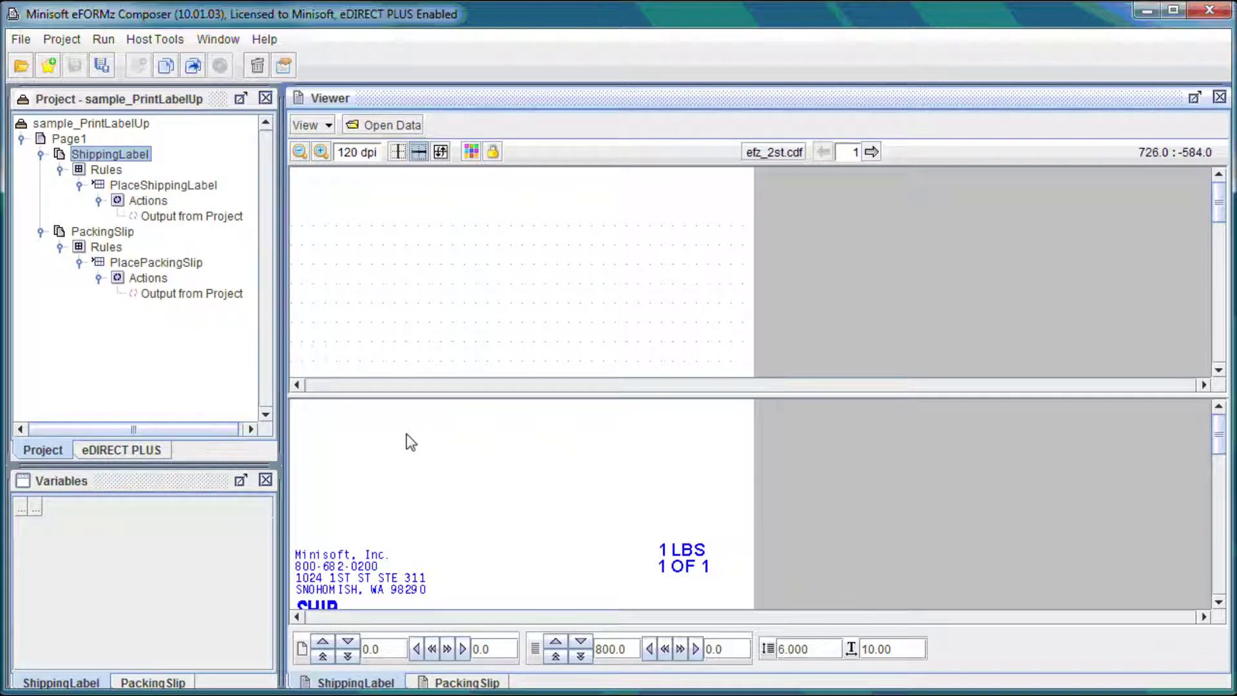
{"action": "right_click", "coordinate": [335, 403]}
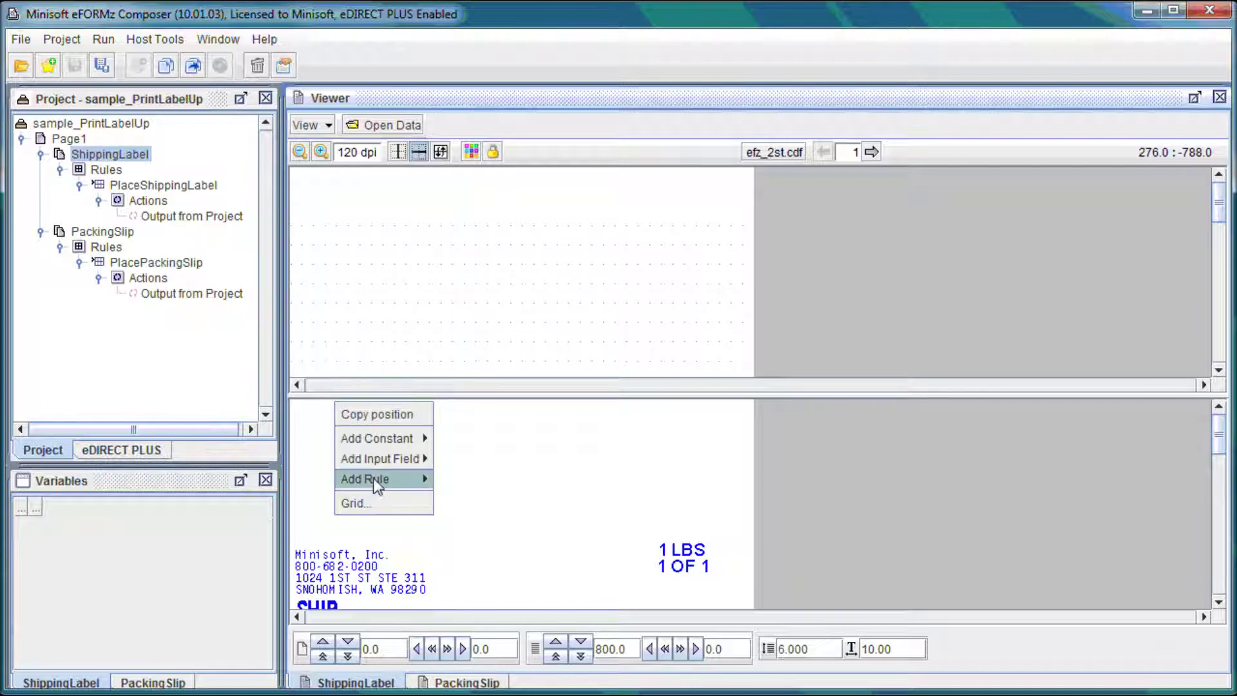
{"action": "mouse_move", "coordinate": [376, 480]}
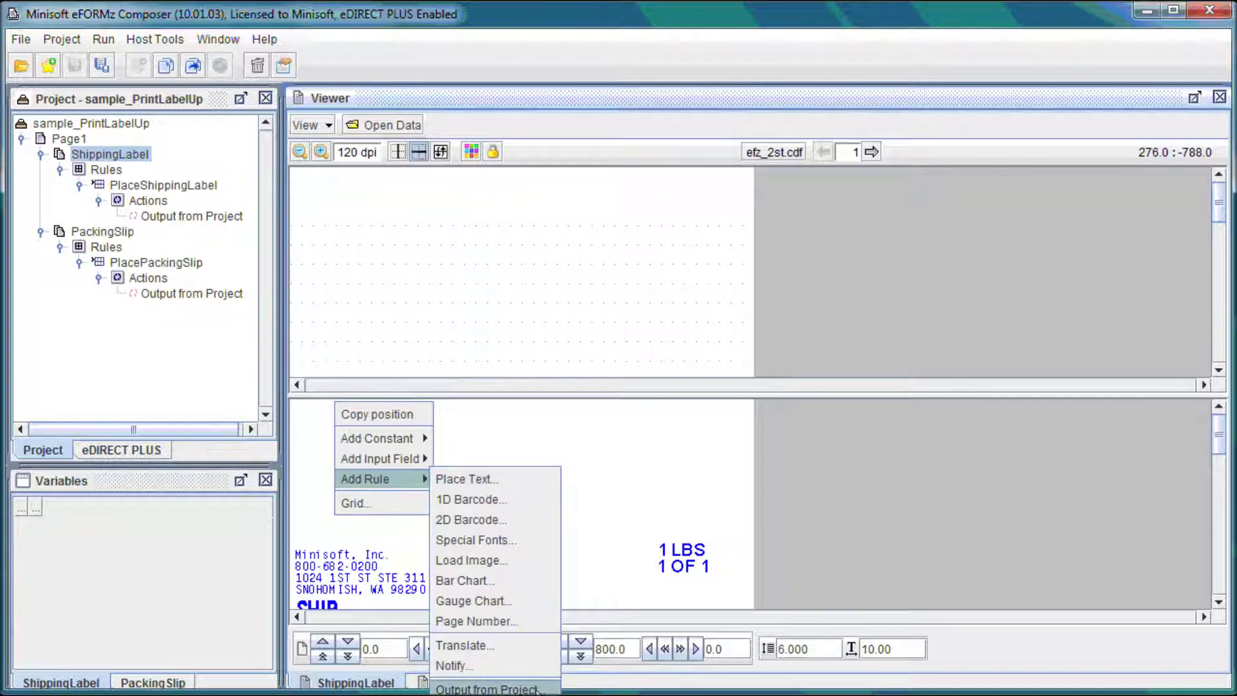
{"action": "left_click", "coordinate": [538, 689]}
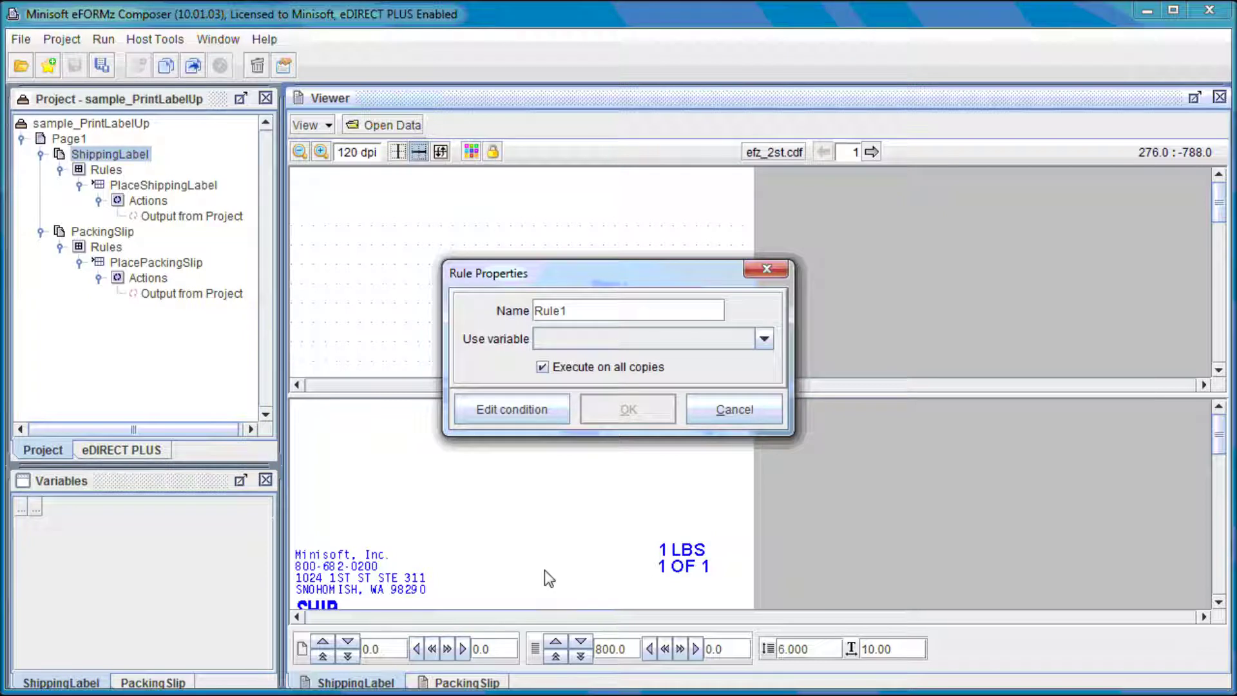
{"action": "left_click", "coordinate": [620, 339]}
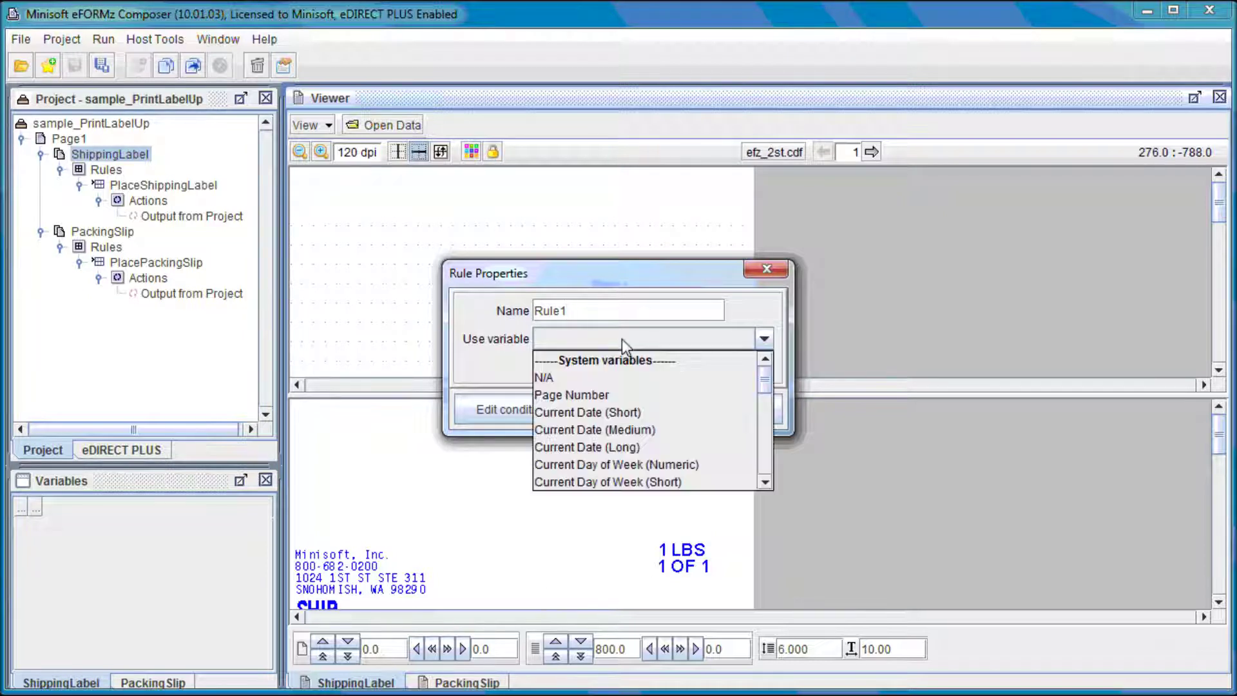
{"action": "left_click", "coordinate": [636, 377]}
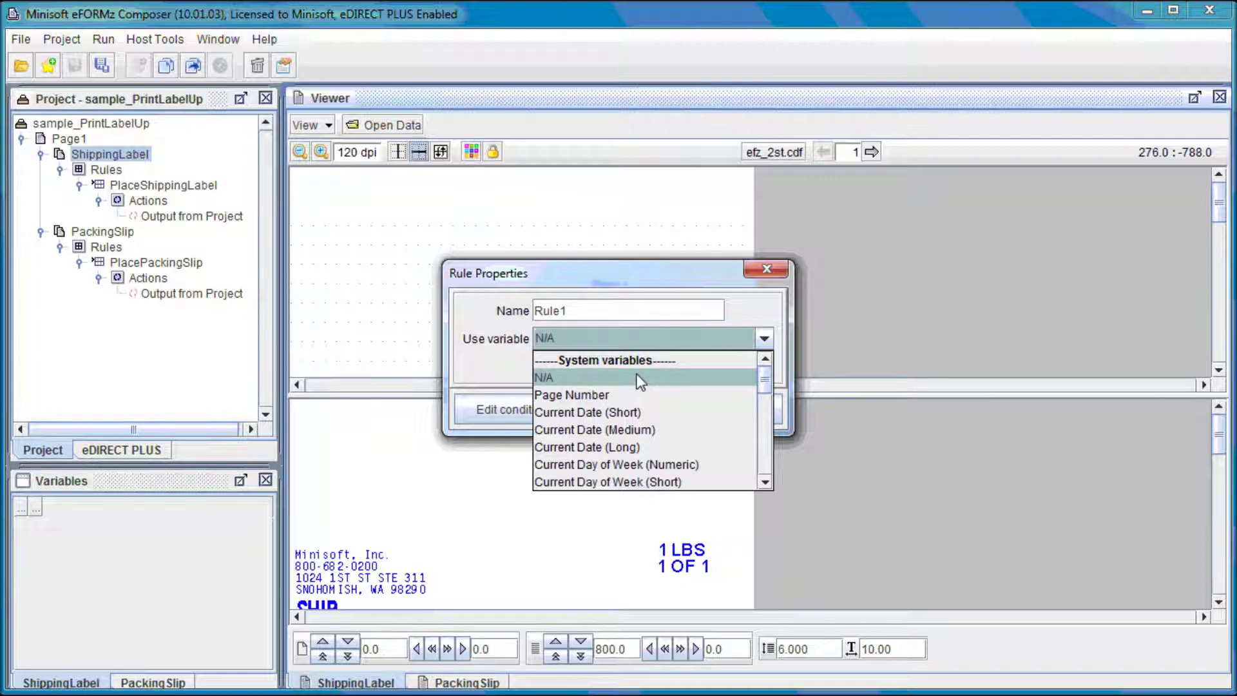
{"action": "left_click", "coordinate": [629, 411]}
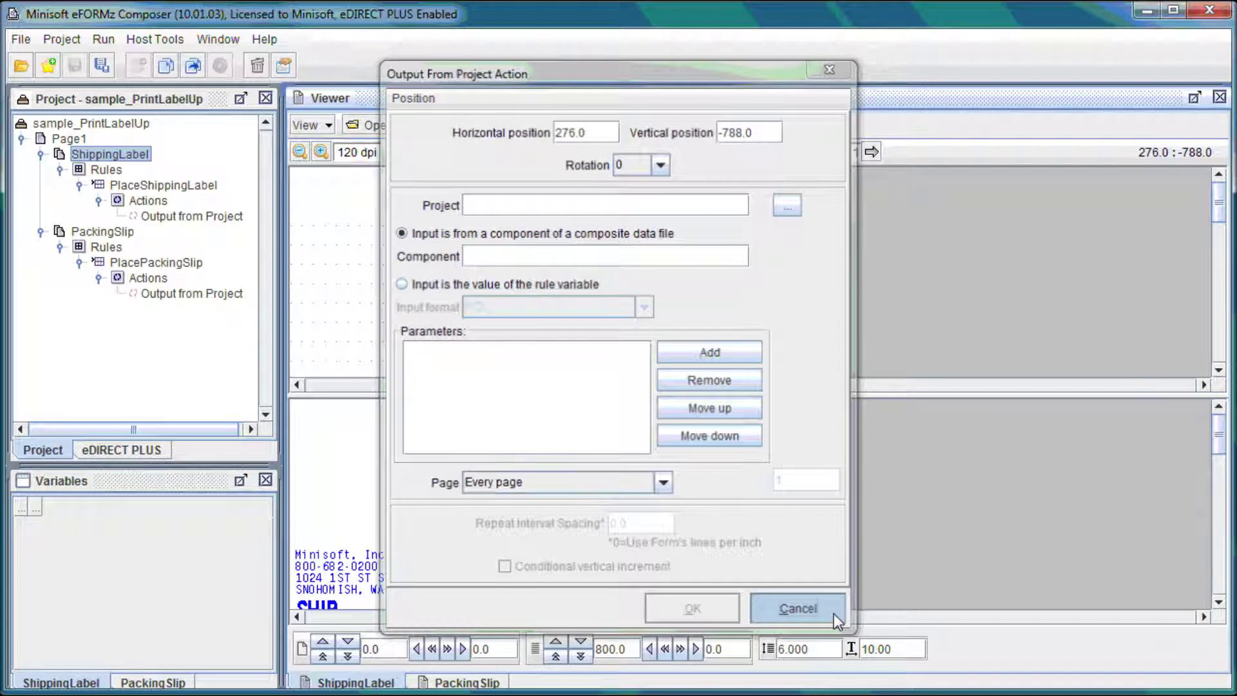
{"action": "left_click", "coordinate": [834, 613]}
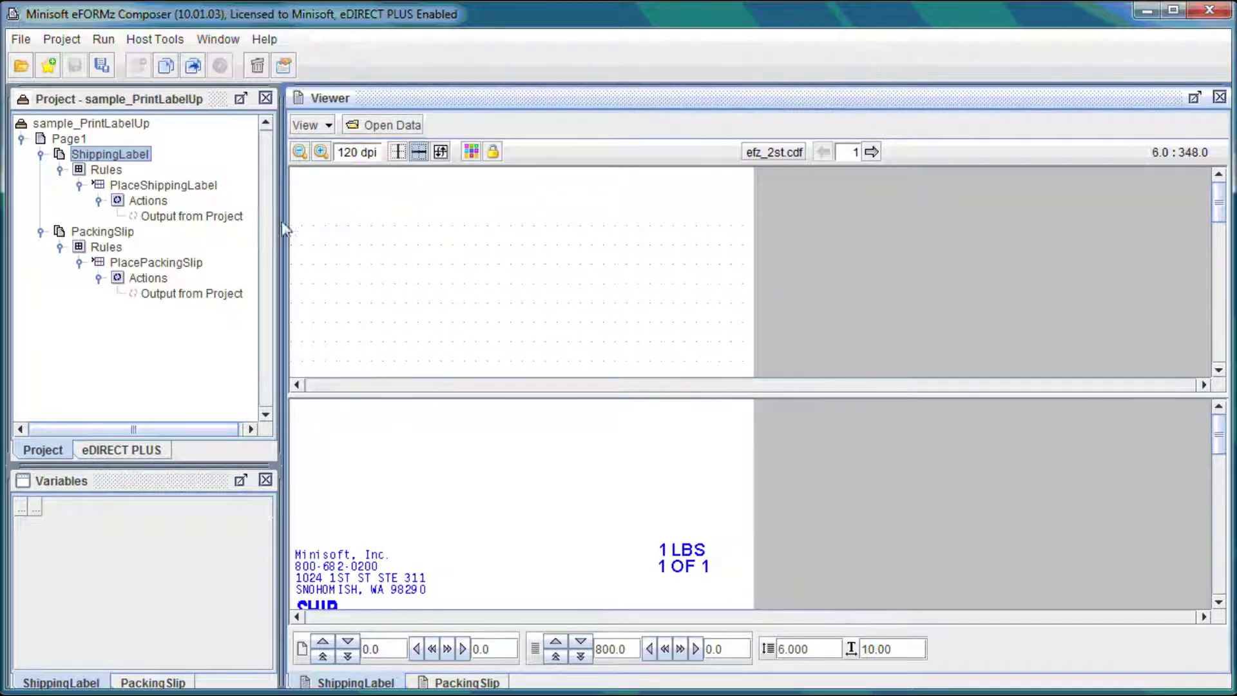
Open the ShippingLabel form's Output from Project action for editing and view the project files selectable in the 2ST_Samples folder.
{"action": "right_click", "coordinate": [205, 219]}
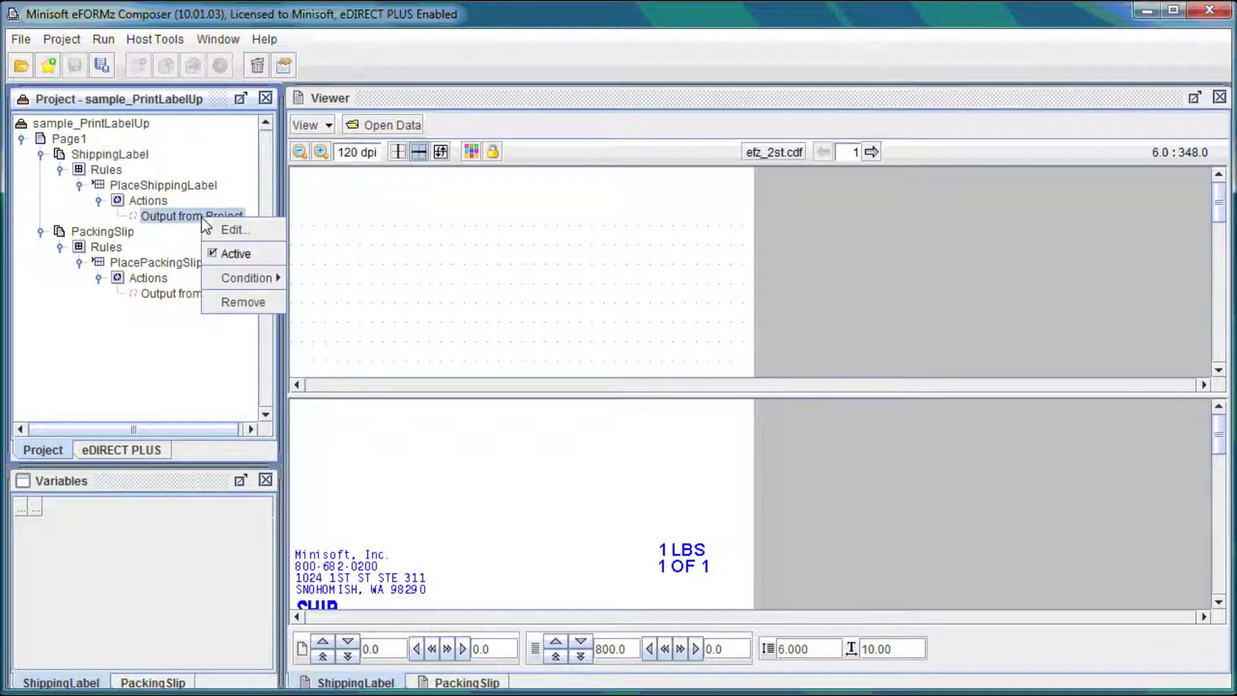
{"action": "left_click", "coordinate": [240, 230]}
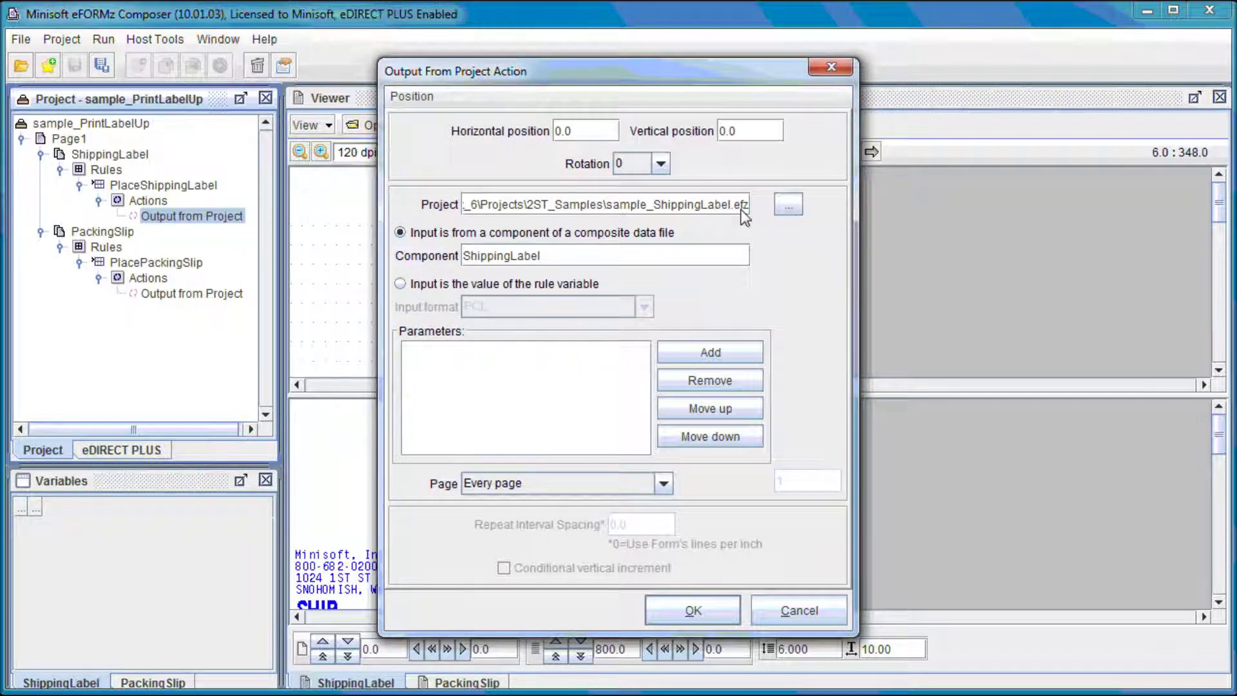
{"action": "left_click", "coordinate": [797, 210]}
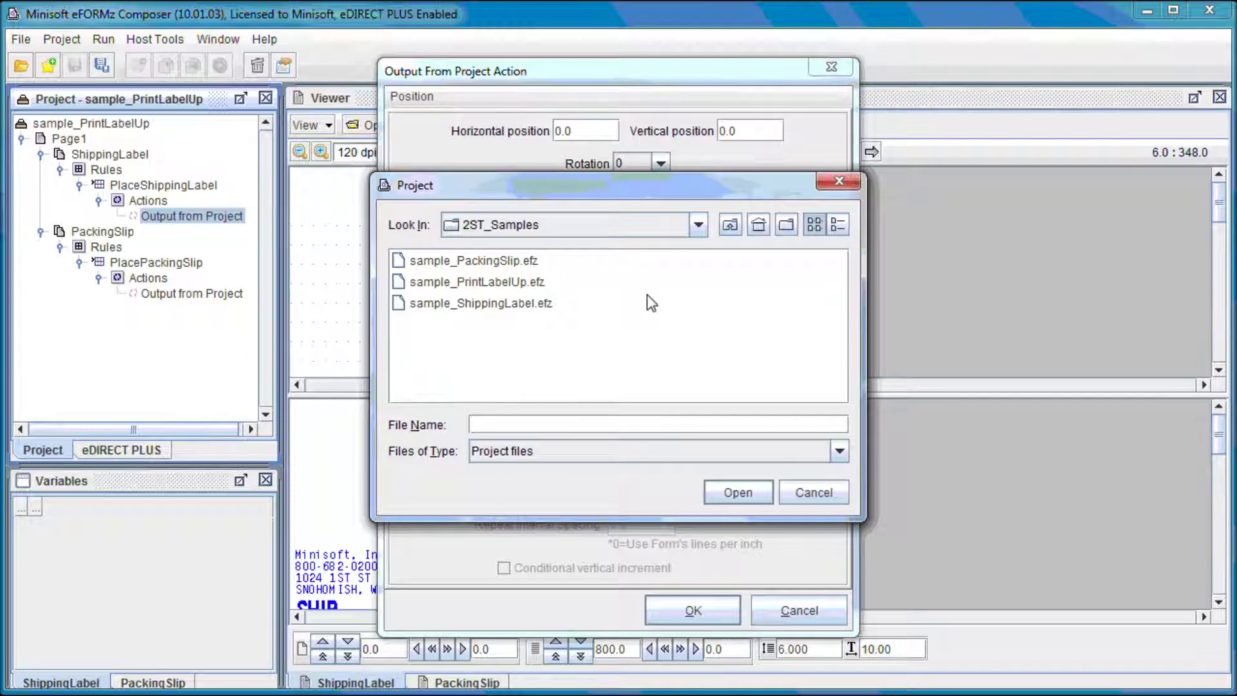
{"action": "left_click", "coordinate": [802, 490]}
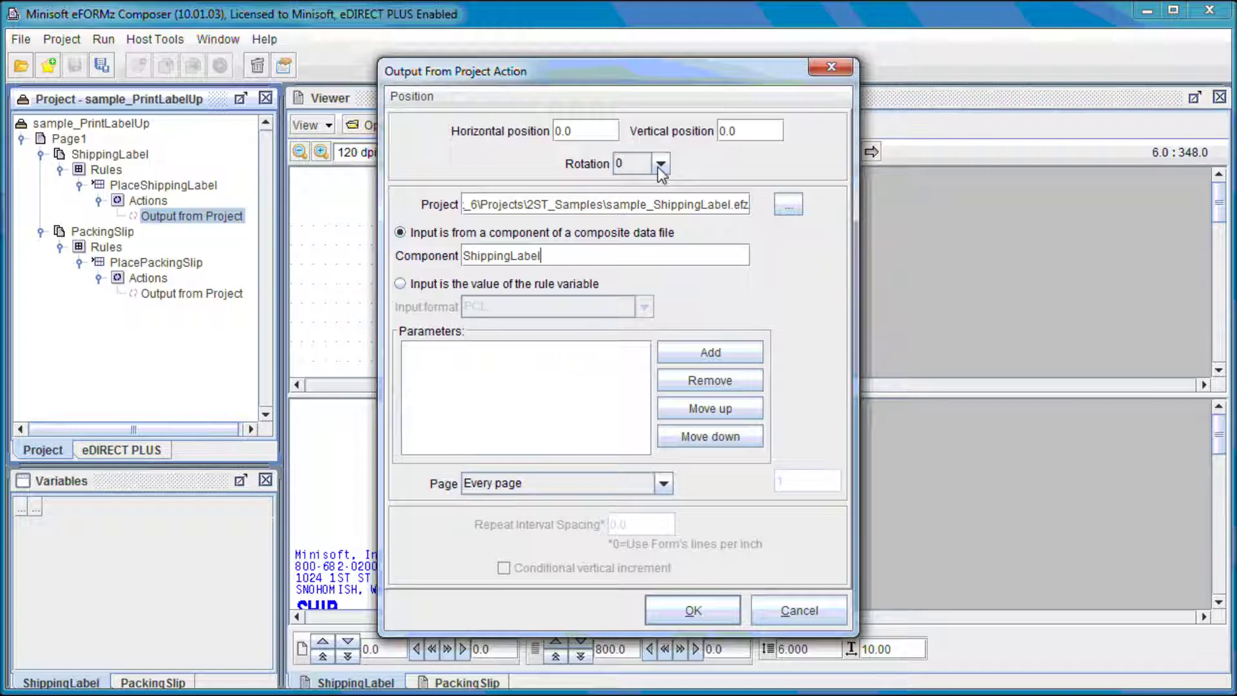
Set the ShippingLabel output's rotation to 180, apply it, and look over the label preview.
{"action": "left_click", "coordinate": [660, 166]}
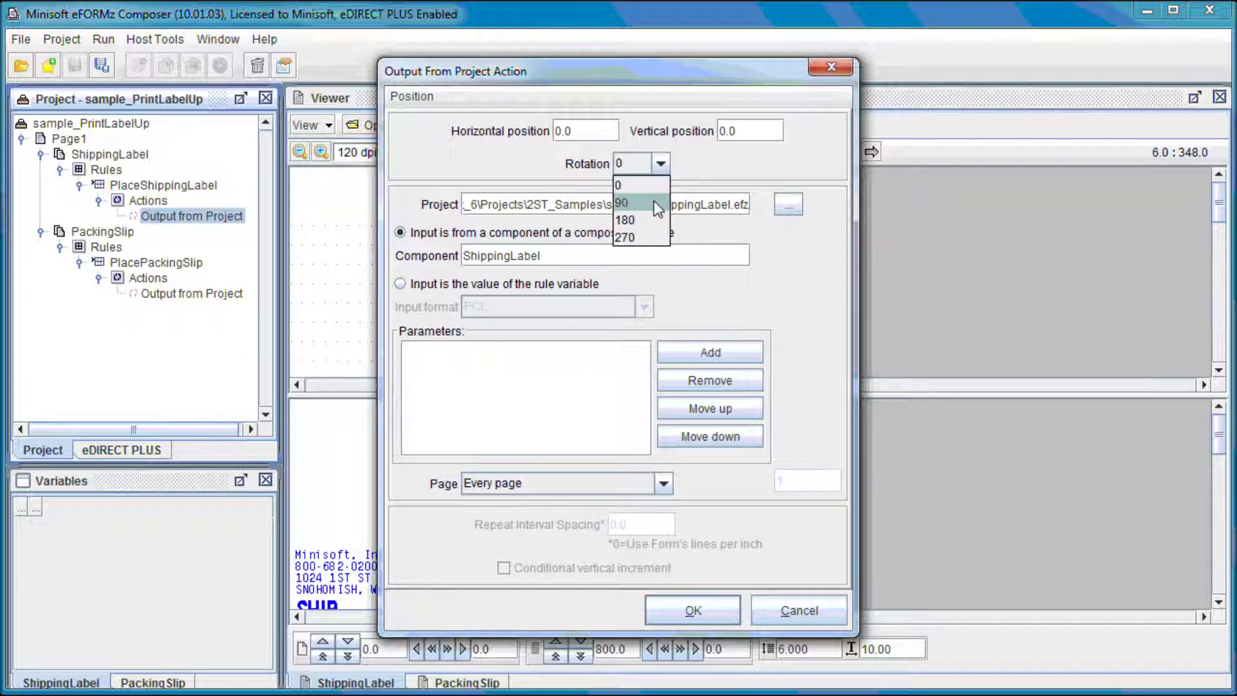
{"action": "left_click", "coordinate": [644, 222]}
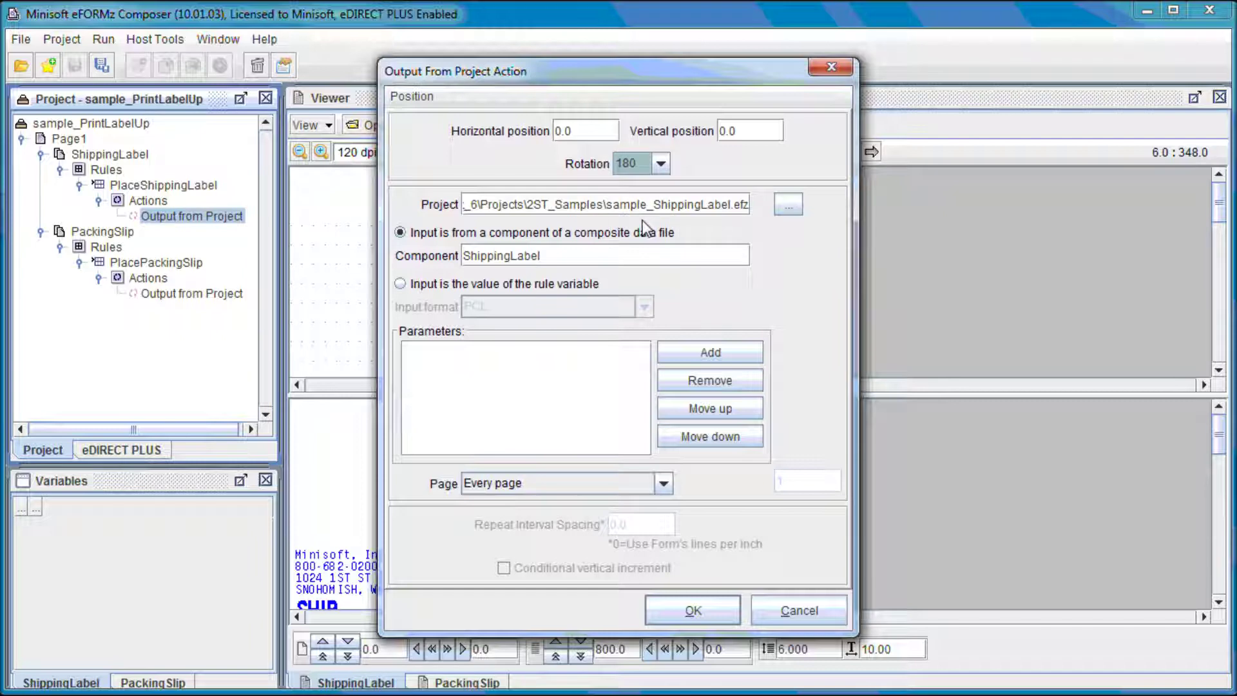
{"action": "left_click", "coordinate": [696, 615]}
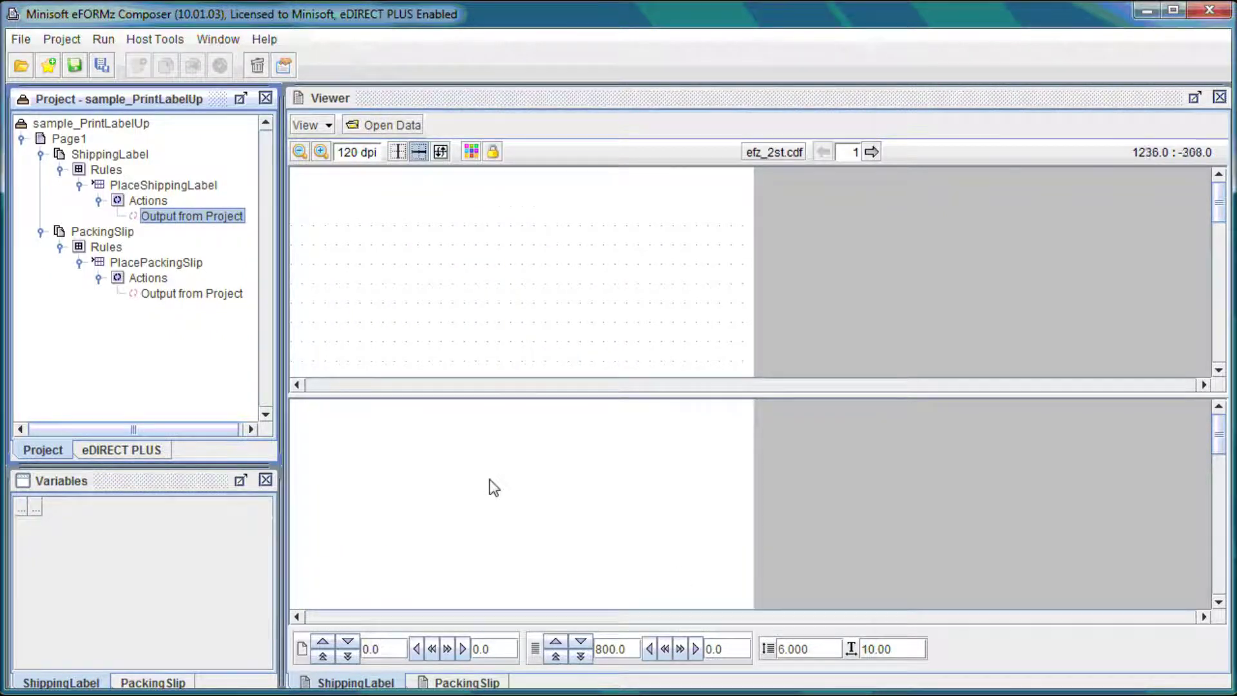
{"action": "scroll", "coordinate": [504, 470], "scroll_direction": "down", "scroll_amount": 5}
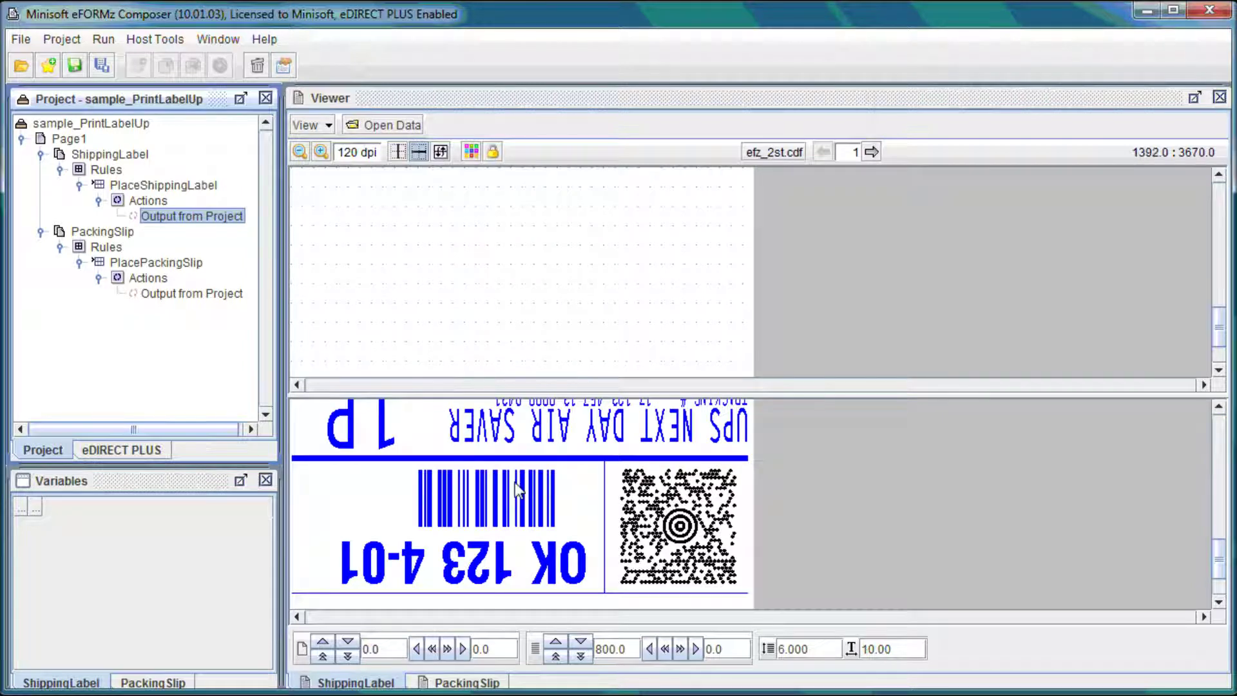
{"action": "scroll", "coordinate": [515, 482], "scroll_direction": "up", "scroll_amount": 3}
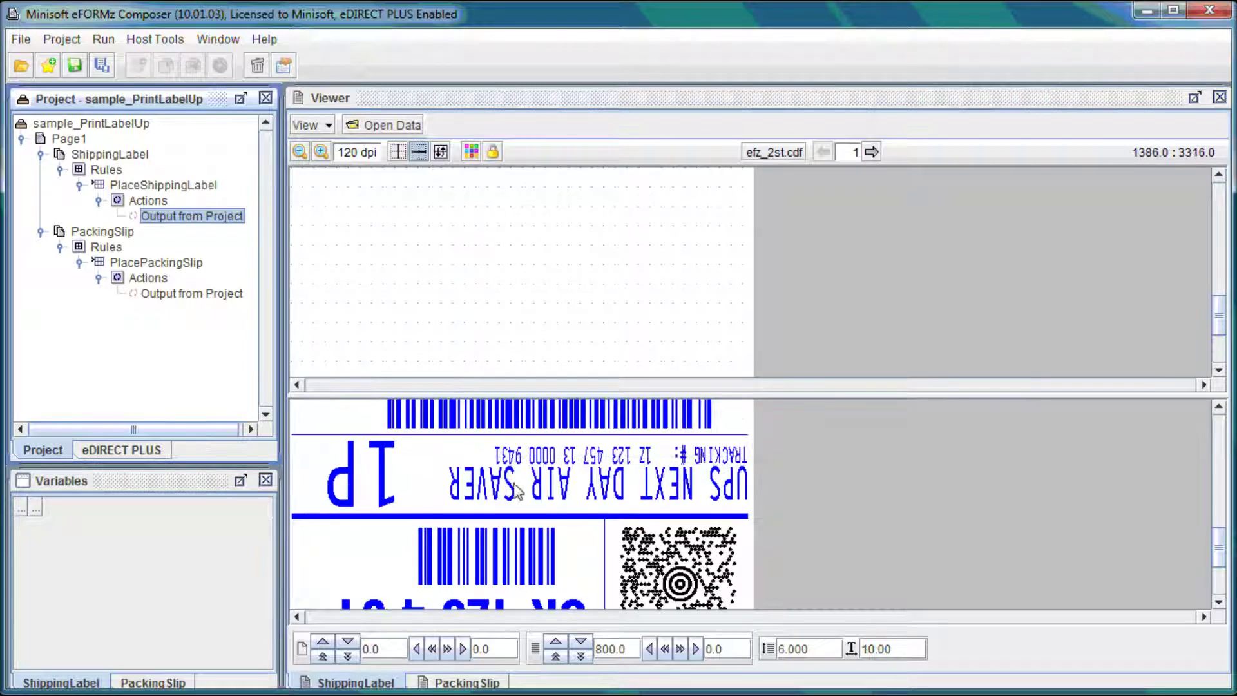
Try a data top offset of -800 on the ShippingLabel form, check the label preview, and restore the offset to 800.
{"action": "left_click", "coordinate": [597, 650]}
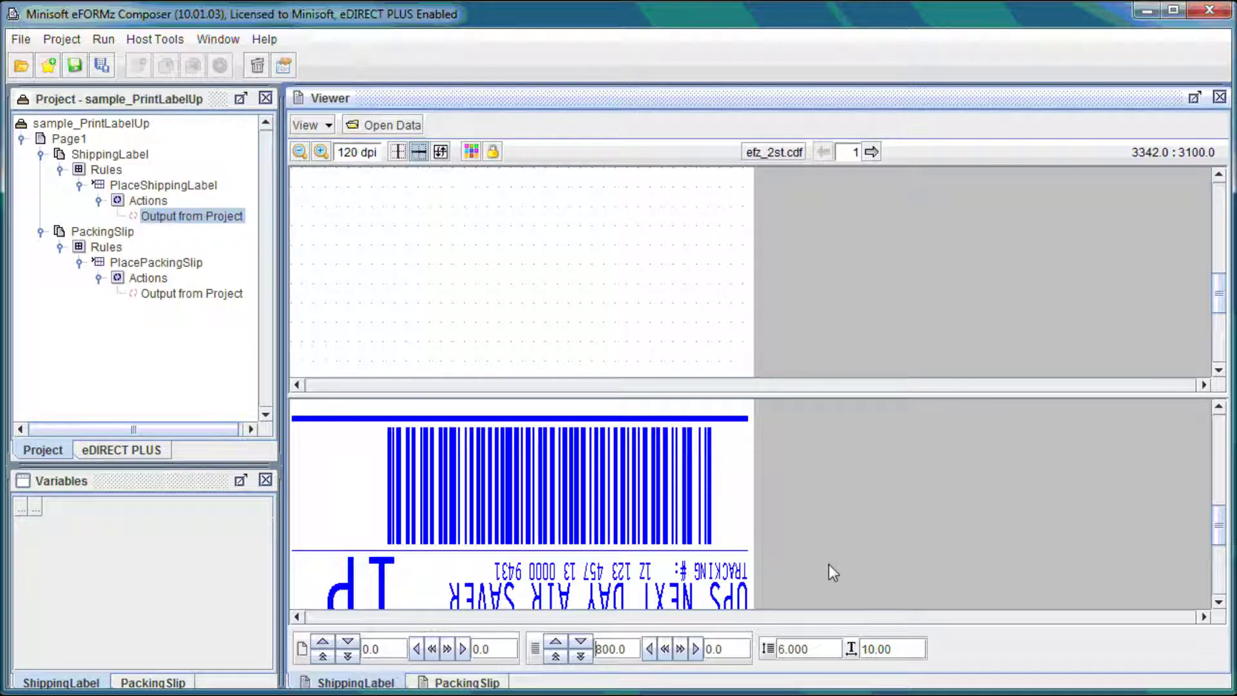
{"action": "type", "text": "-"}
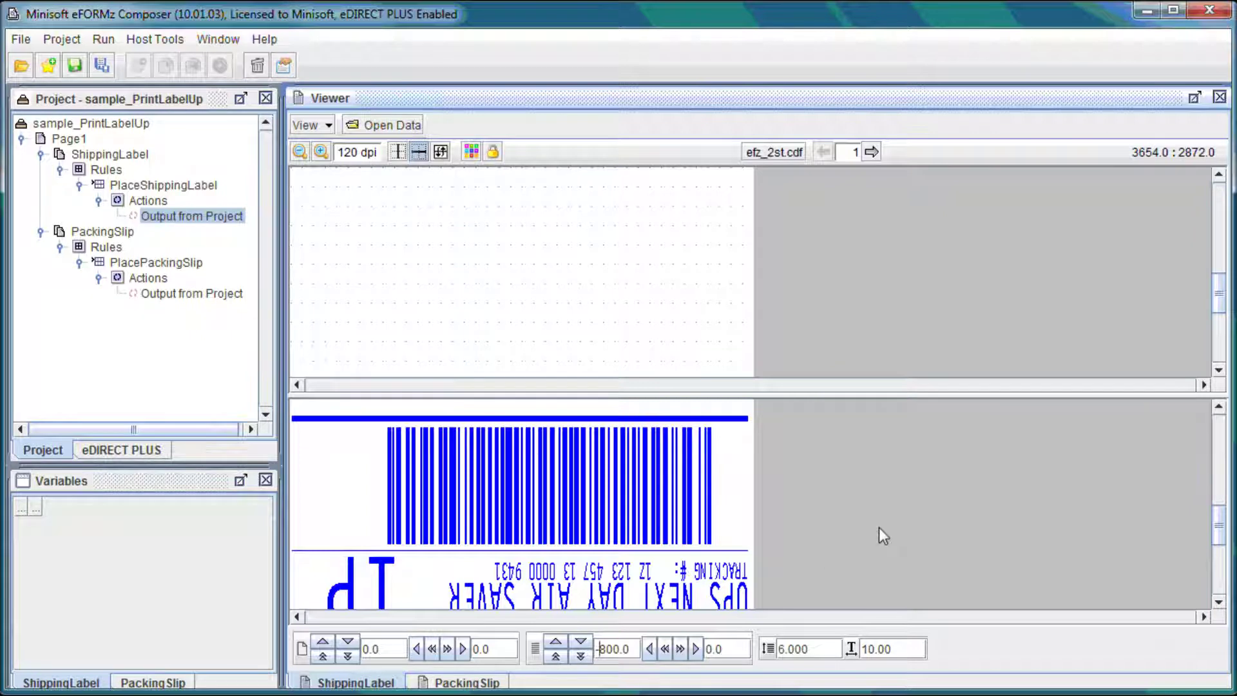
{"action": "left_click", "coordinate": [831, 652]}
{"action": "scroll", "coordinate": [840, 569], "scroll_direction": "up", "scroll_amount": 5}
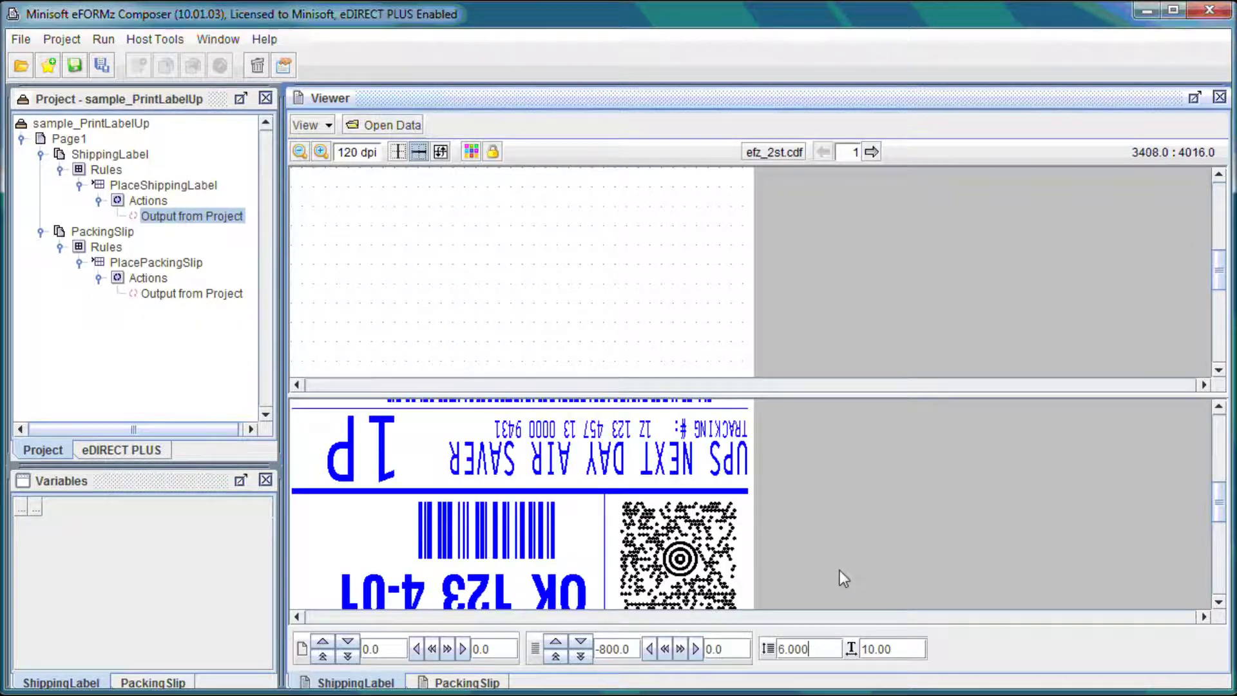
{"action": "scroll", "coordinate": [840, 569], "scroll_direction": "down", "scroll_amount": 5}
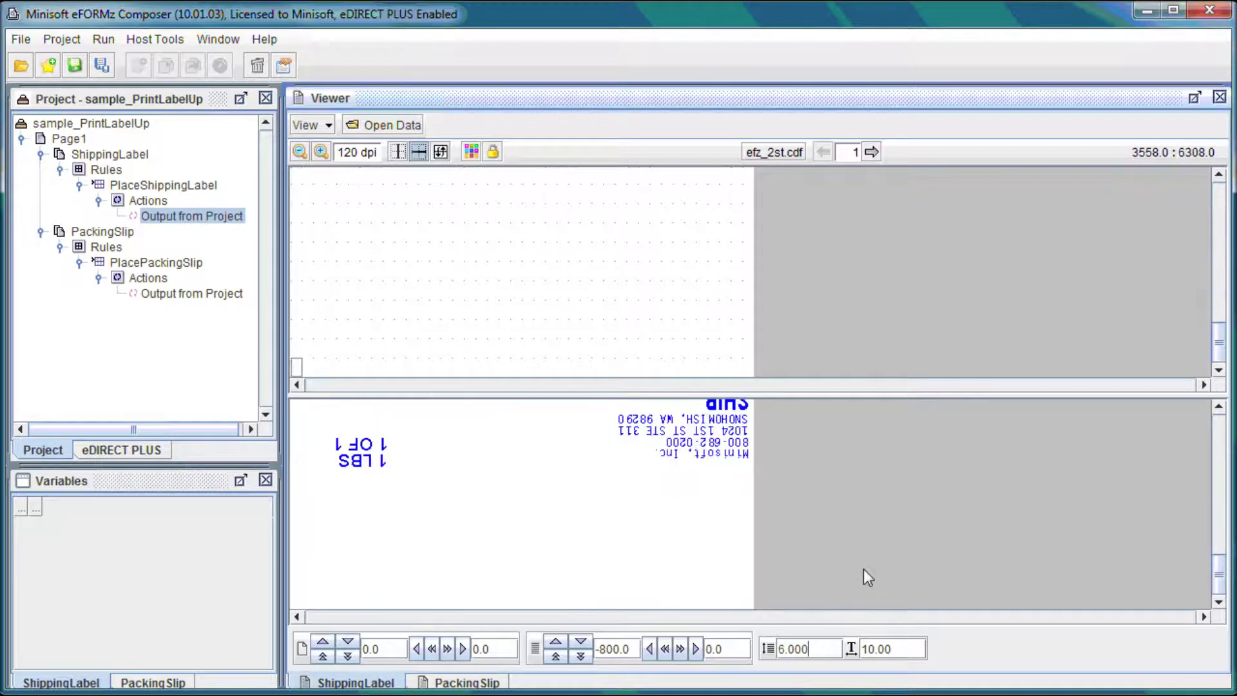
{"action": "scroll", "coordinate": [863, 567], "scroll_direction": "up", "scroll_amount": 5}
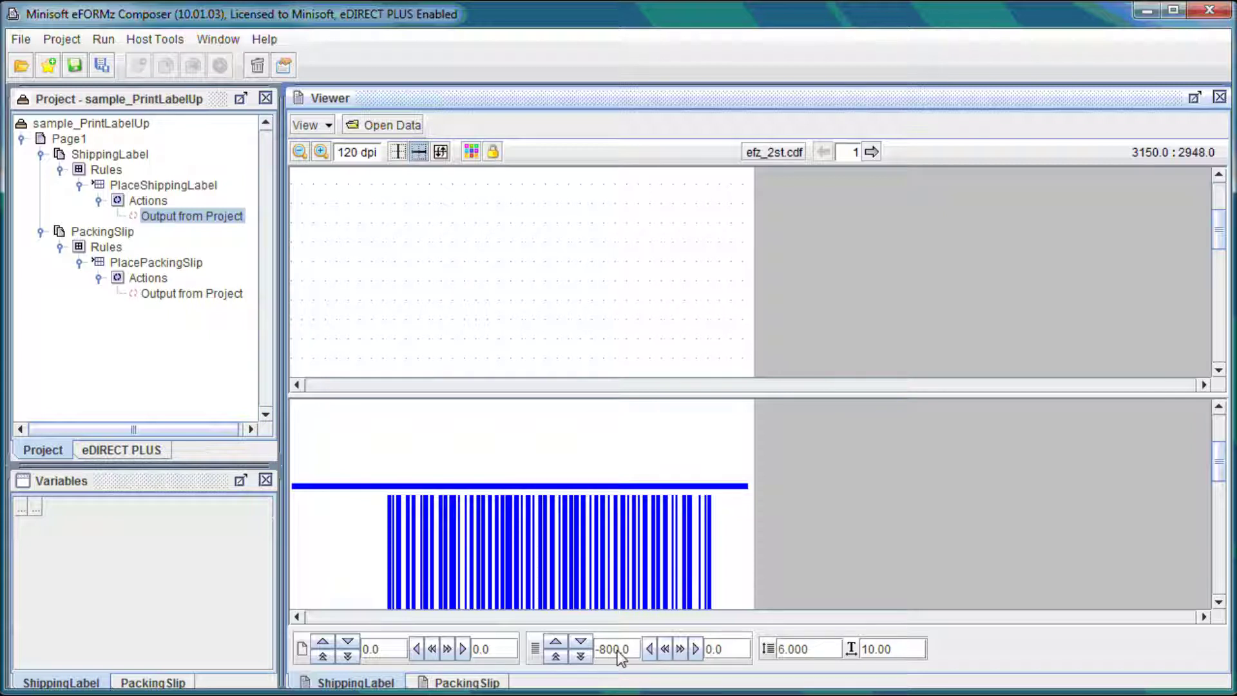
{"action": "left_click", "coordinate": [735, 646]}
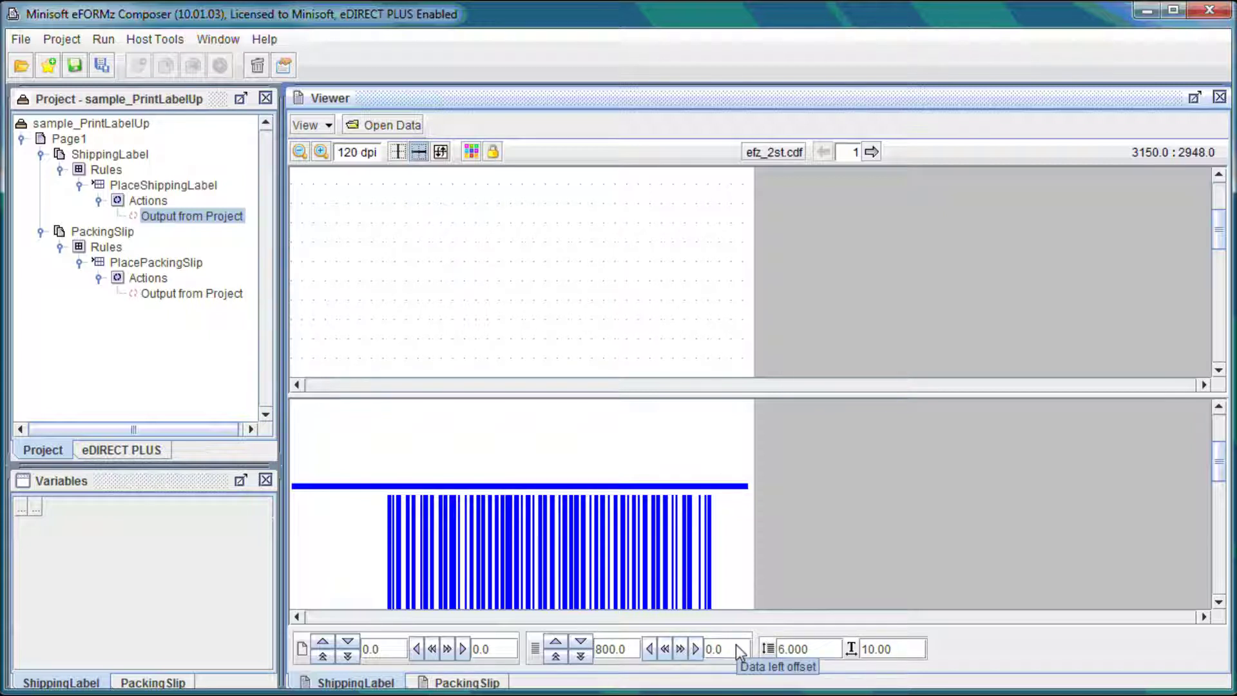
Set the rotation of the ShippingLabel form's Output from Project action to 0.
{"action": "right_click", "coordinate": [184, 224]}
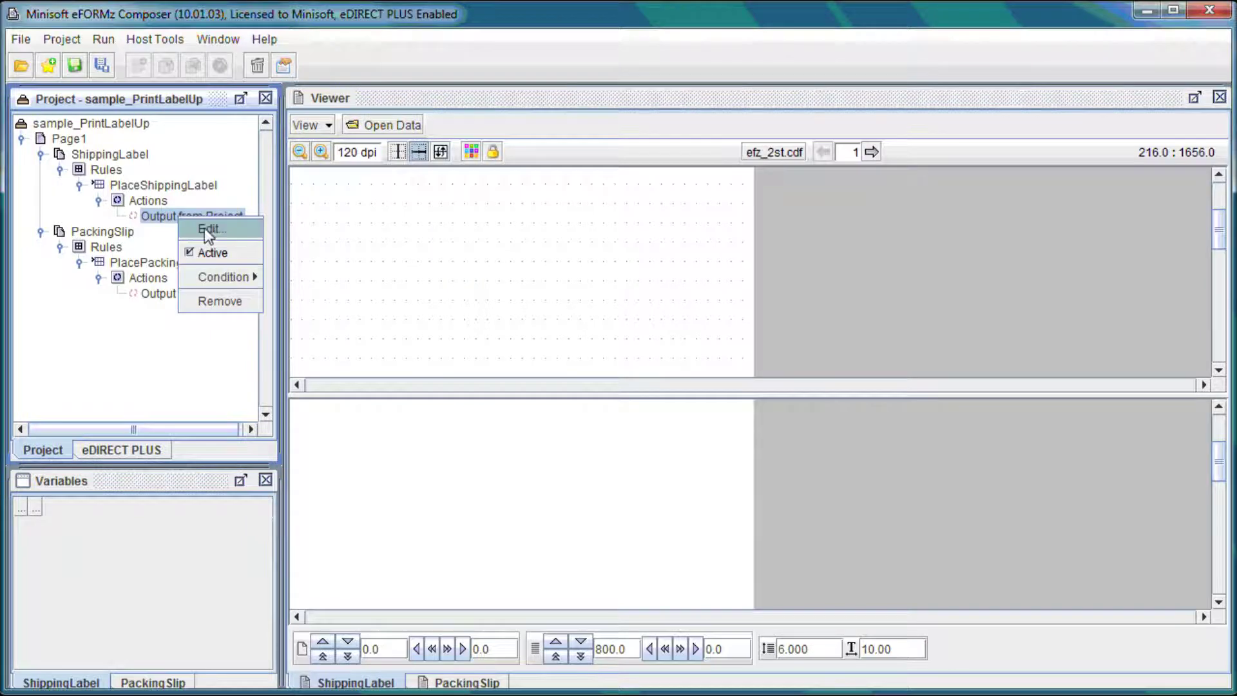
{"action": "left_click", "coordinate": [214, 230]}
{"action": "left_click", "coordinate": [657, 166]}
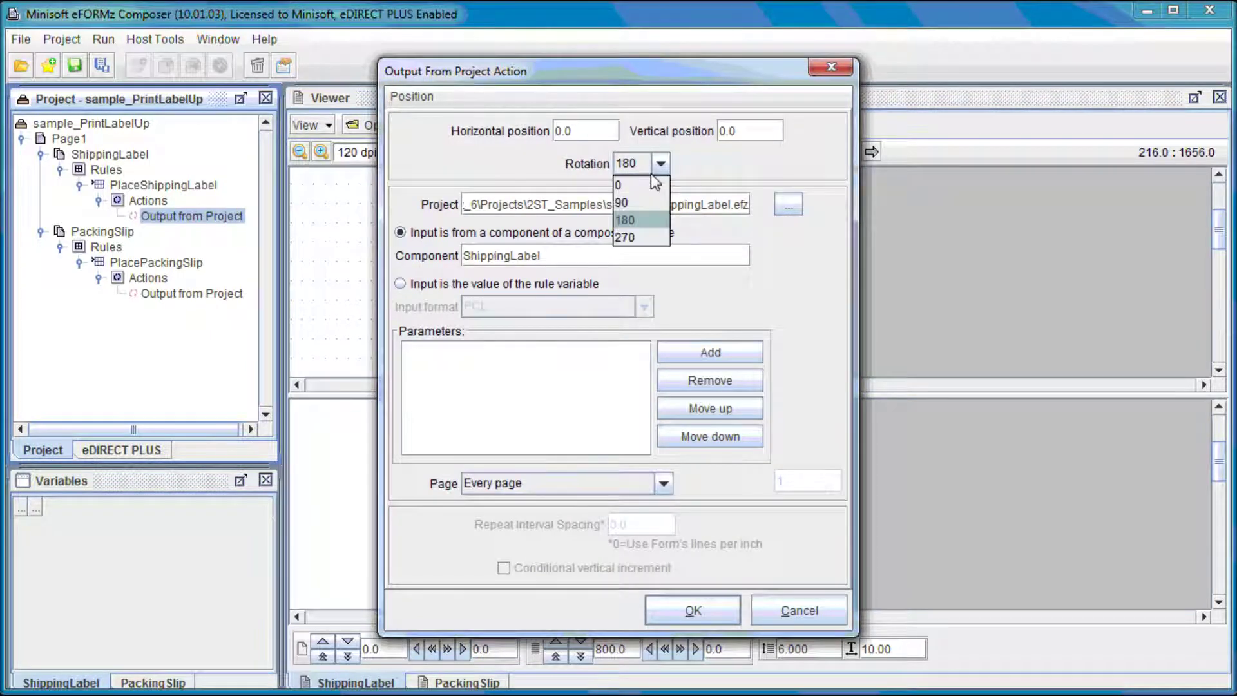
{"action": "left_click", "coordinate": [630, 182]}
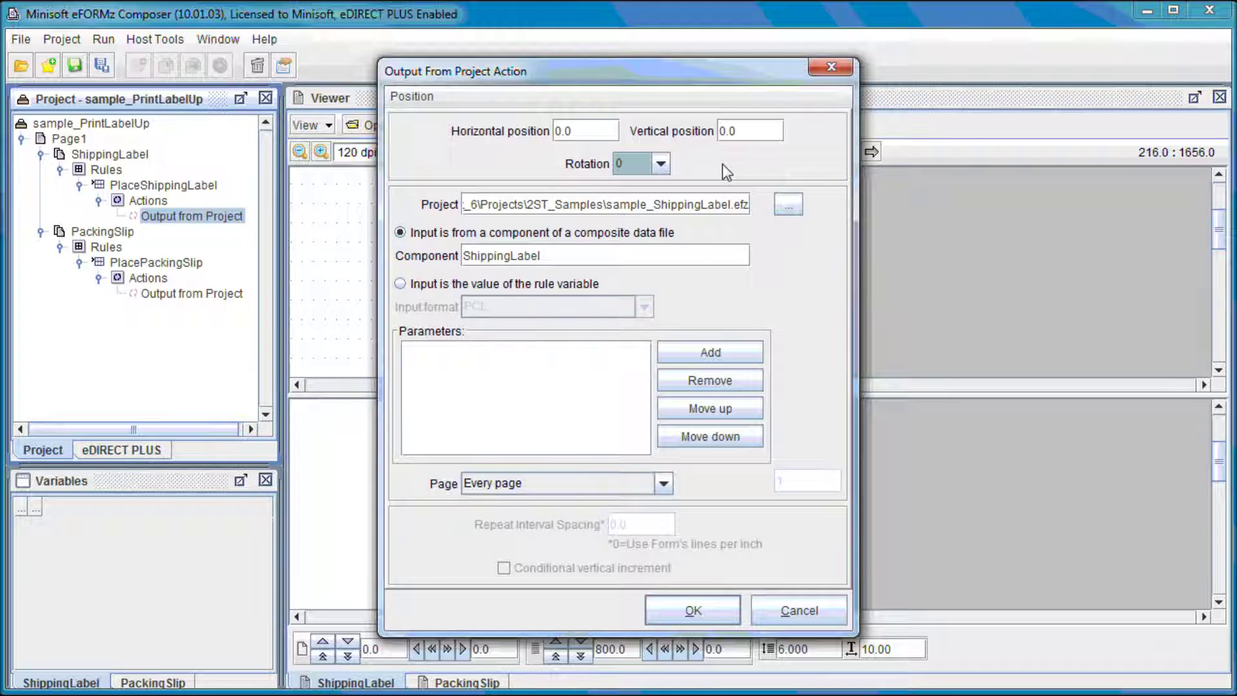
{"action": "left_click", "coordinate": [715, 614]}
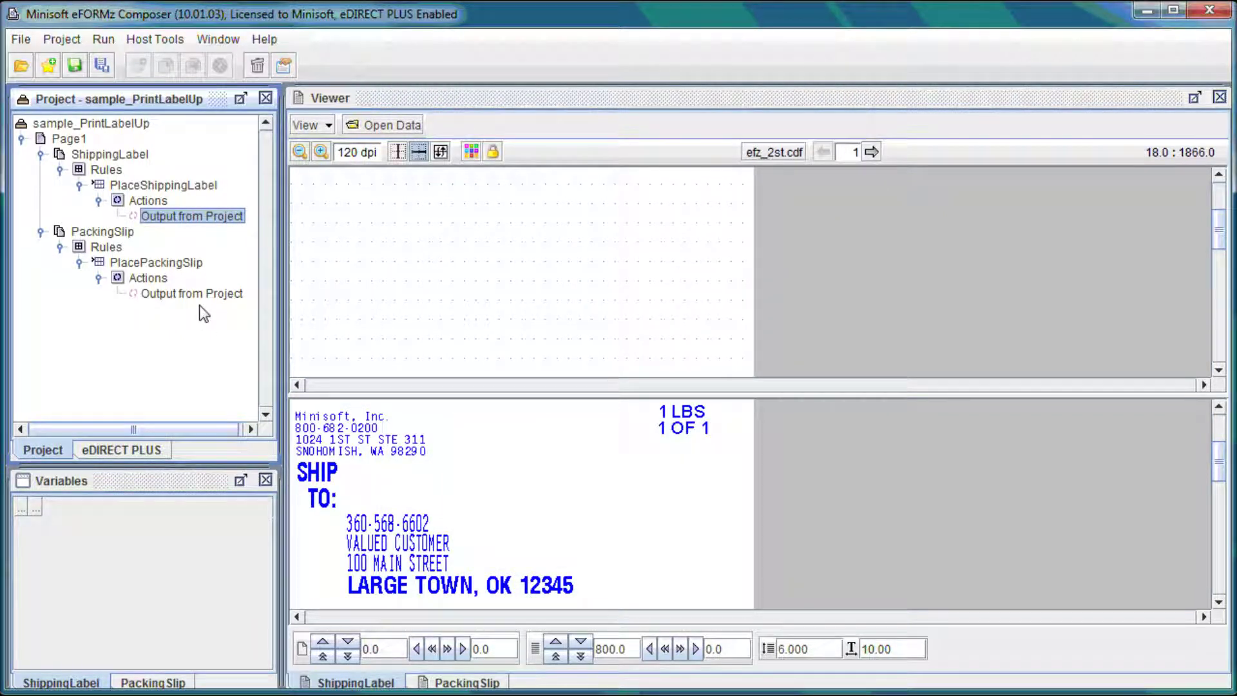
Examine the project file and component settings of the PackingSlip form's Output from Project action, leaving them as they are.
{"action": "right_click", "coordinate": [209, 298]}
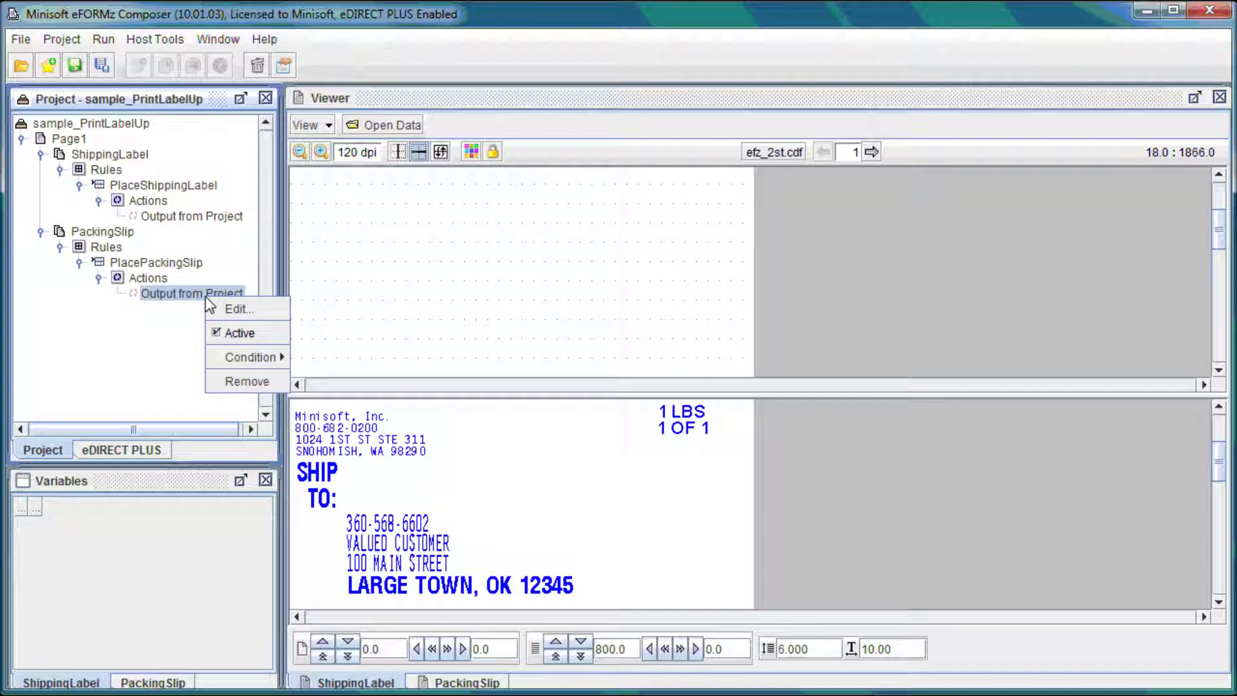
{"action": "left_click", "coordinate": [241, 308]}
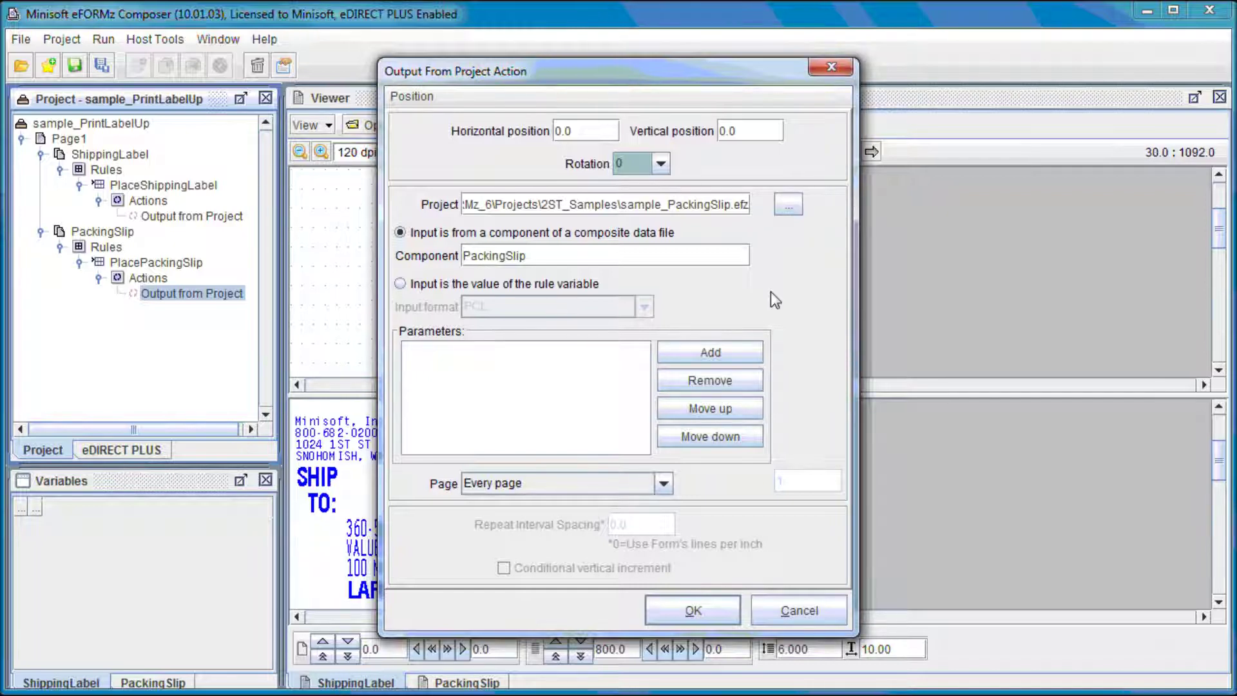
{"action": "left_click", "coordinate": [808, 616]}
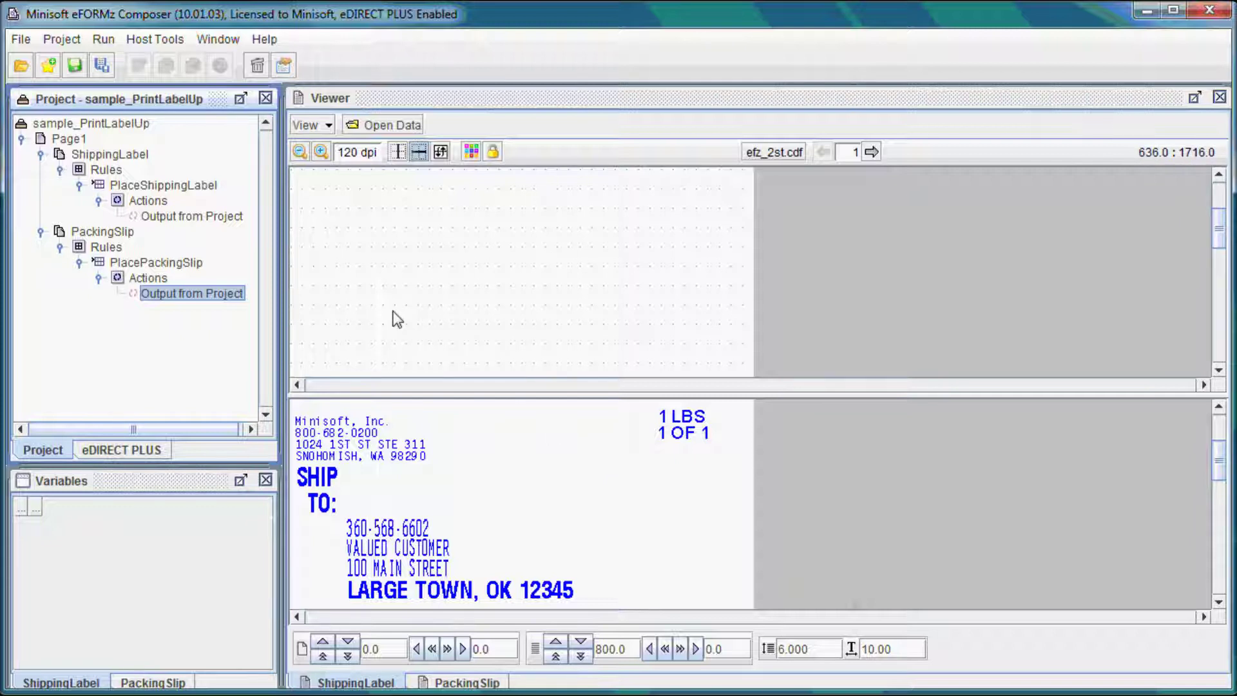
Output the project as a PDF file named Sample in the 2ST_Samples folder.
{"action": "left_click", "coordinate": [115, 43]}
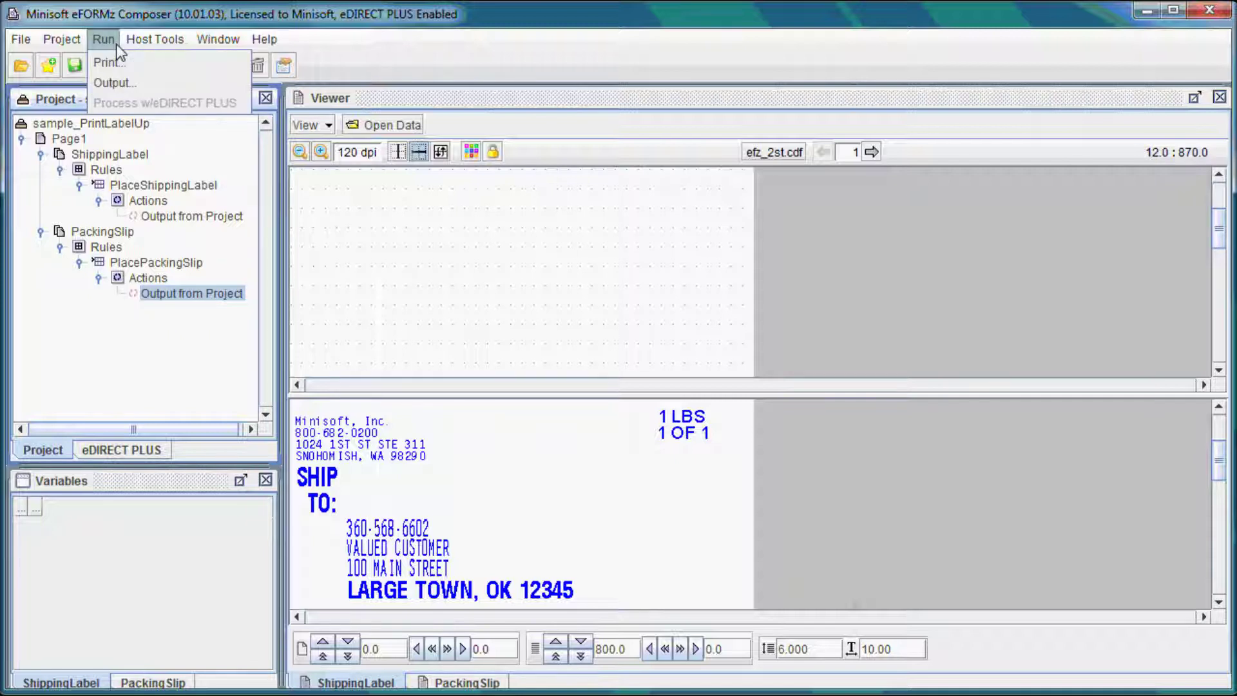
{"action": "left_click", "coordinate": [152, 81]}
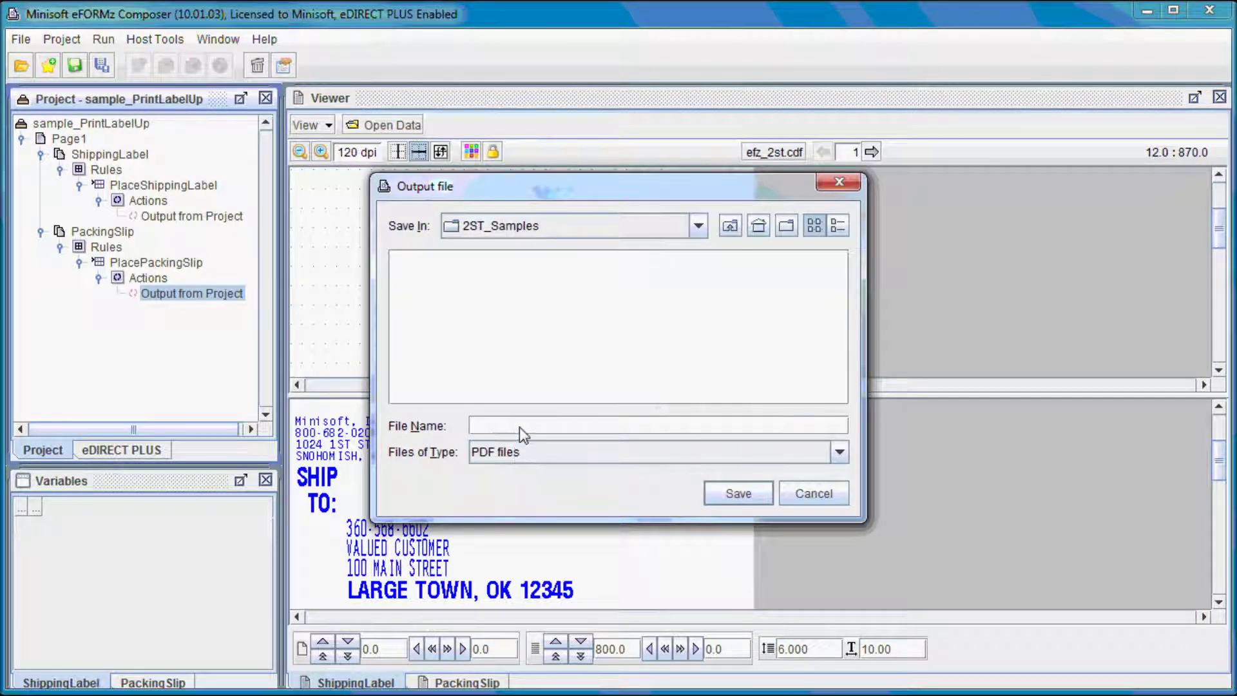
{"action": "key", "text": "Caps_Lock"}
{"action": "type", "text": "S"}
{"action": "key", "text": "Caps_Lock"}
{"action": "type", "text": "a"}
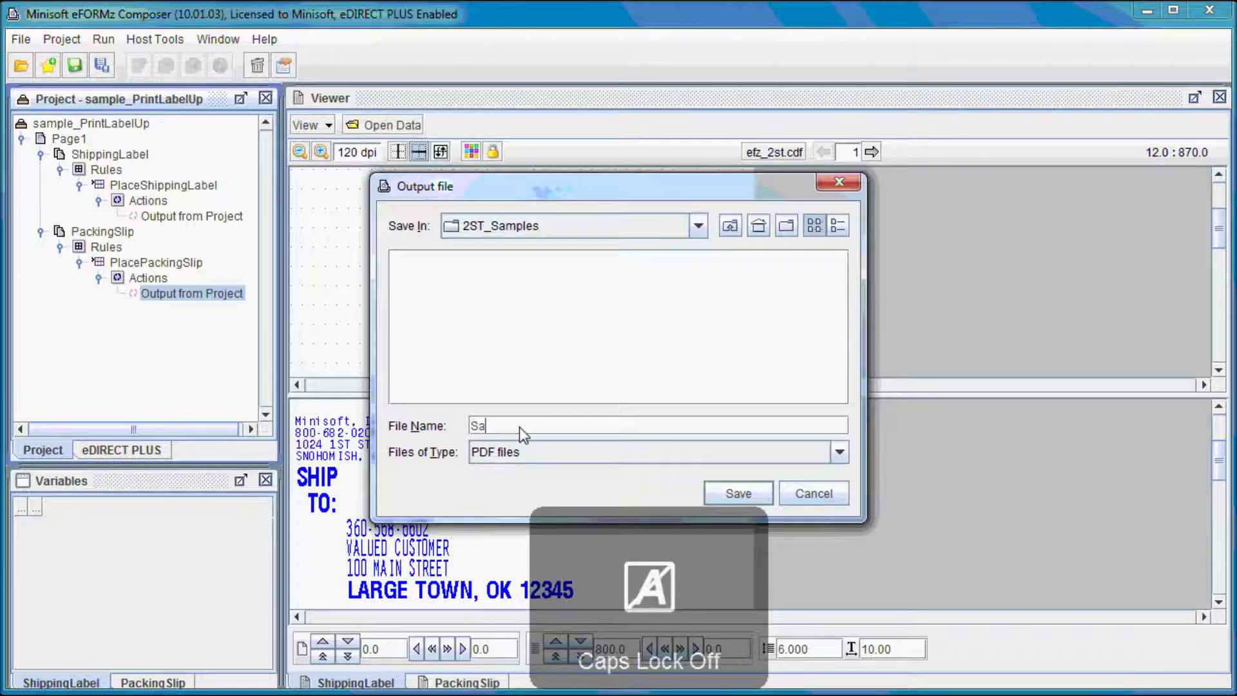
{"action": "type", "text": "mple"}
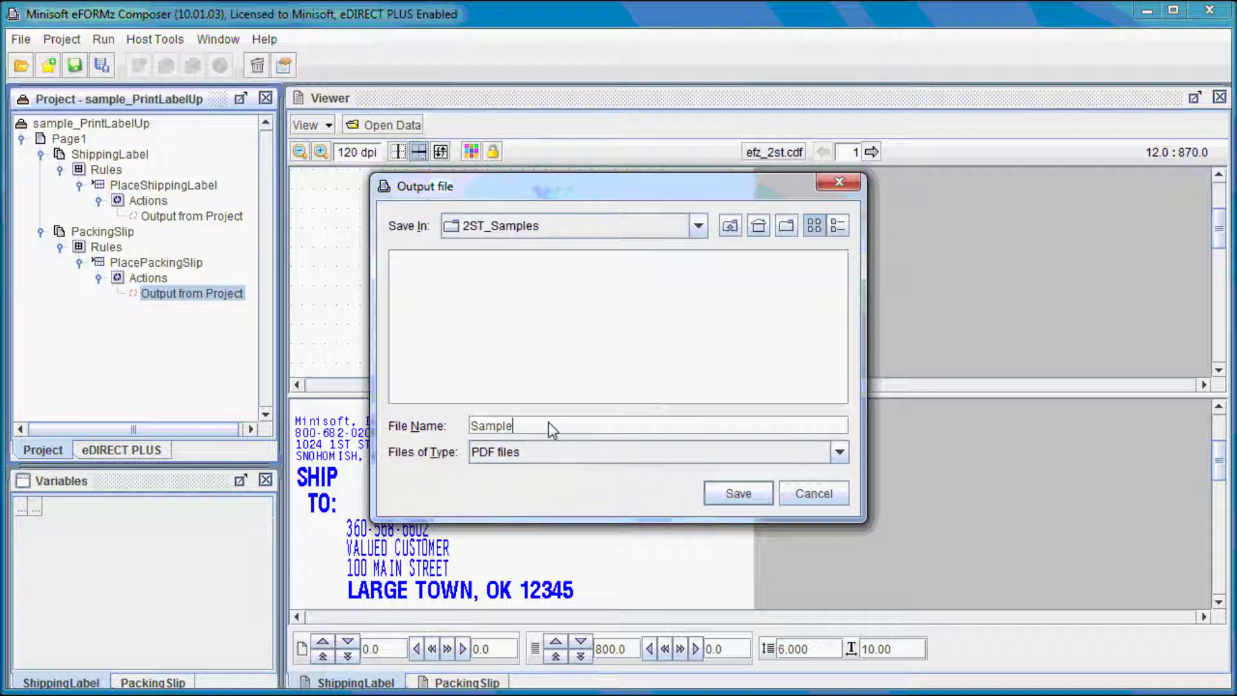
{"action": "left_click", "coordinate": [737, 493]}
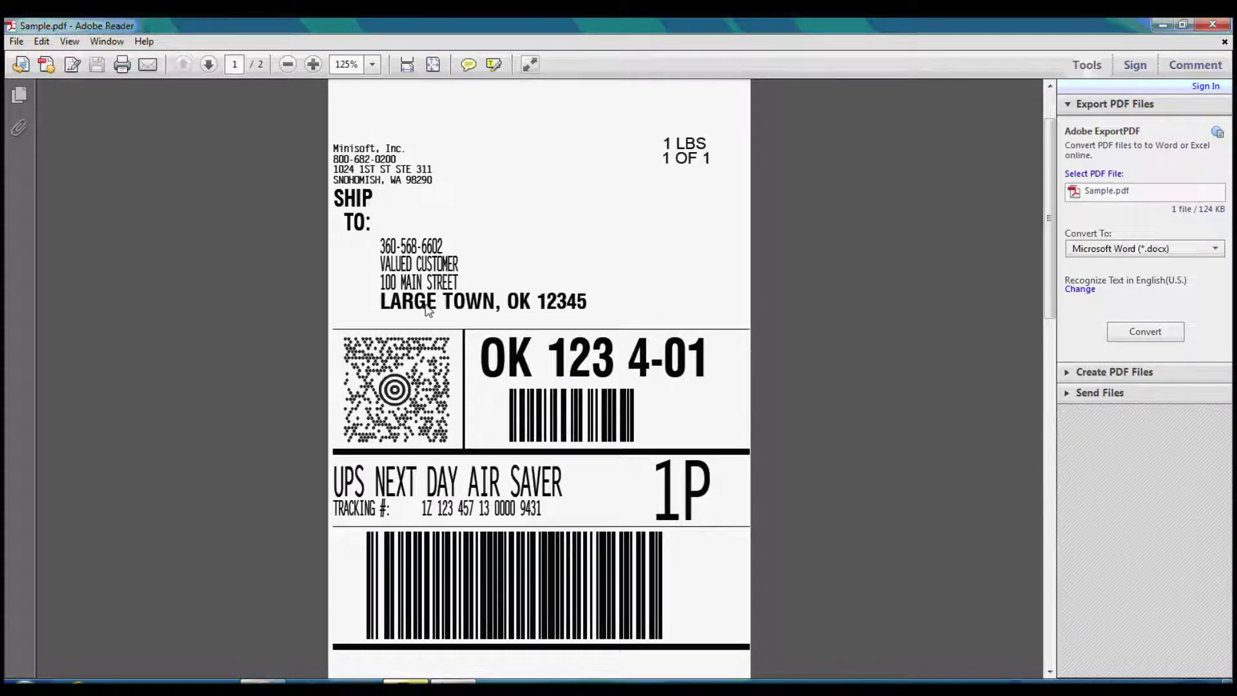
In Adobe Reader, look through Sample.pdf from the shipping label page to the packing slip page and back.
{"action": "scroll", "coordinate": [438, 313], "scroll_direction": "down", "scroll_amount": 6}
{"action": "scroll", "coordinate": [455, 316], "scroll_direction": "down", "scroll_amount": 5}
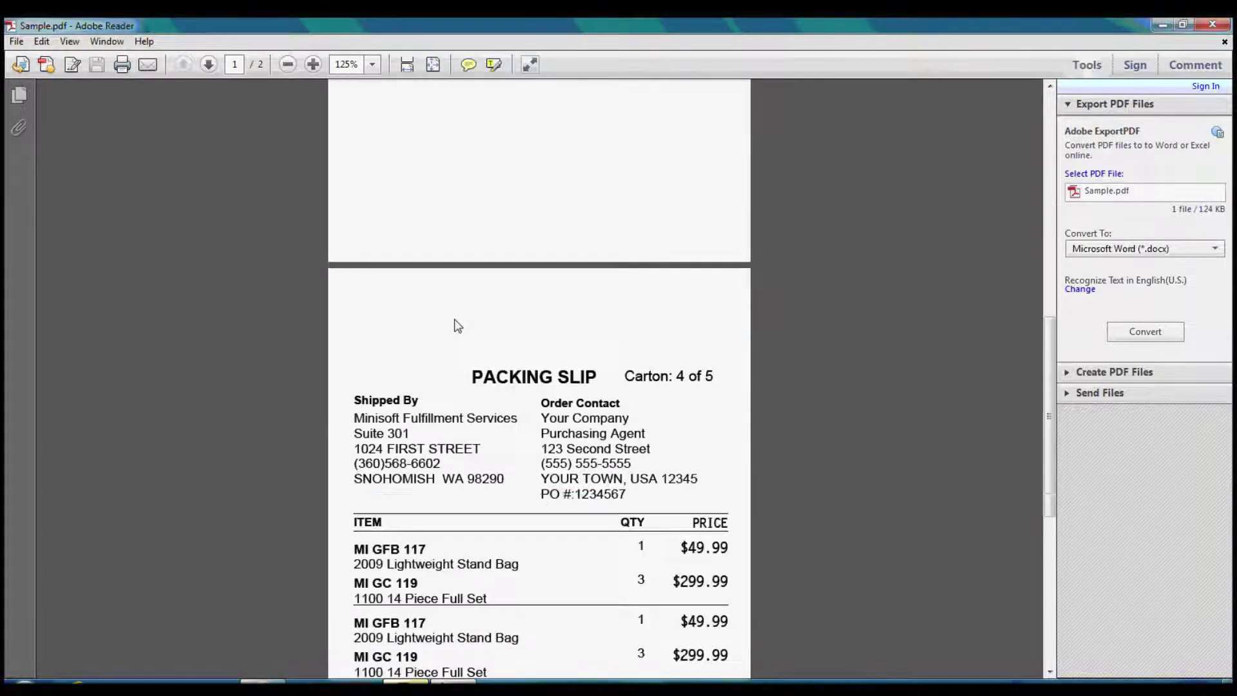
{"action": "scroll", "coordinate": [470, 325], "scroll_direction": "down", "scroll_amount": 4}
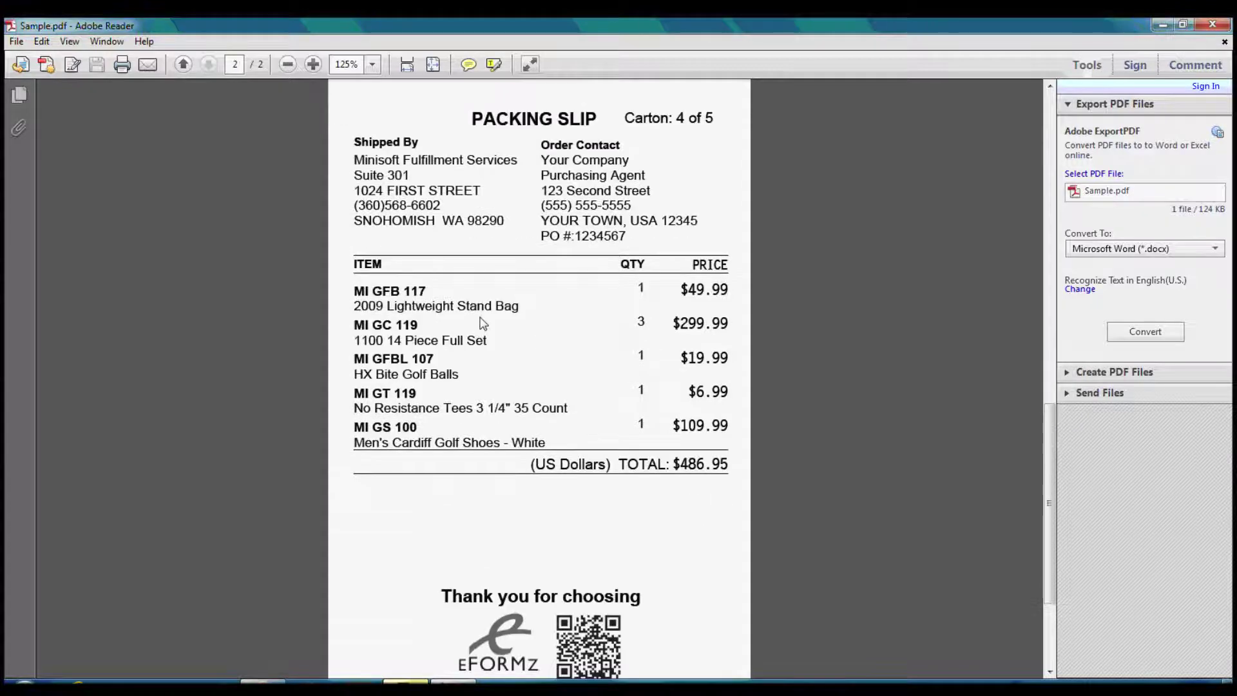
{"action": "scroll", "coordinate": [467, 396], "scroll_direction": "up", "scroll_amount": 20}
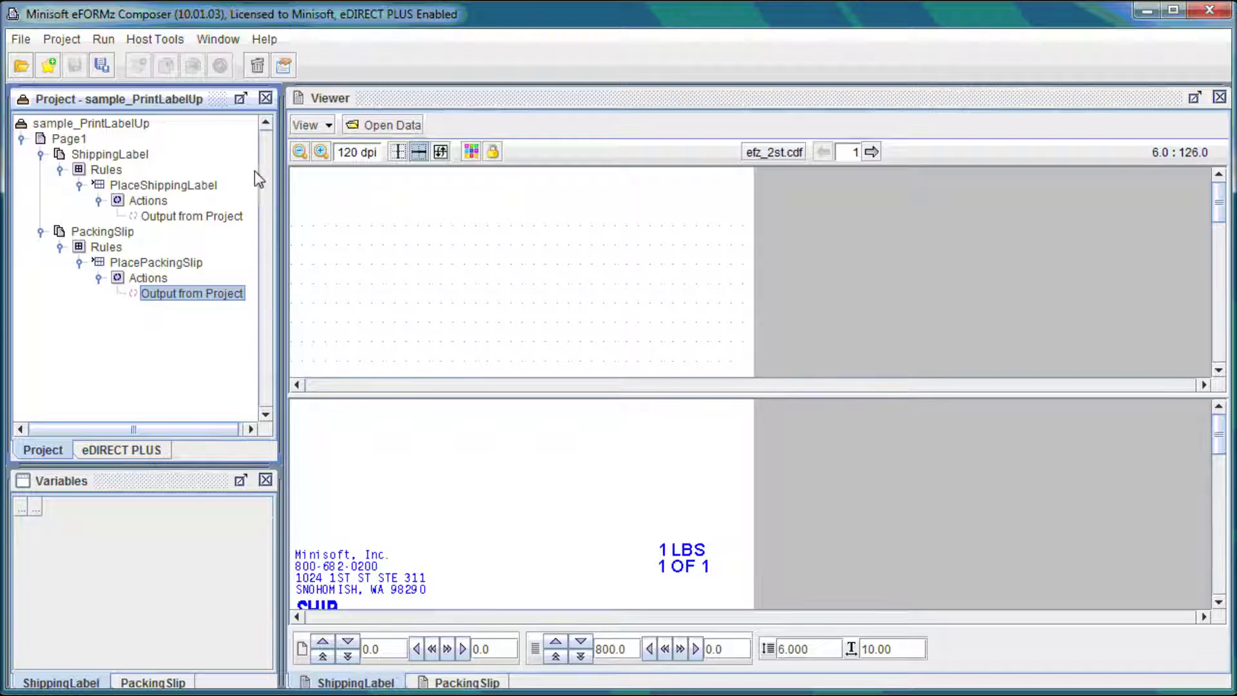
Back in eFORMz Composer, open the Local Director Toolkit and load the LabelPM.cfg configuration from 2ST_Samples.
{"action": "left_click", "coordinate": [155, 39]}
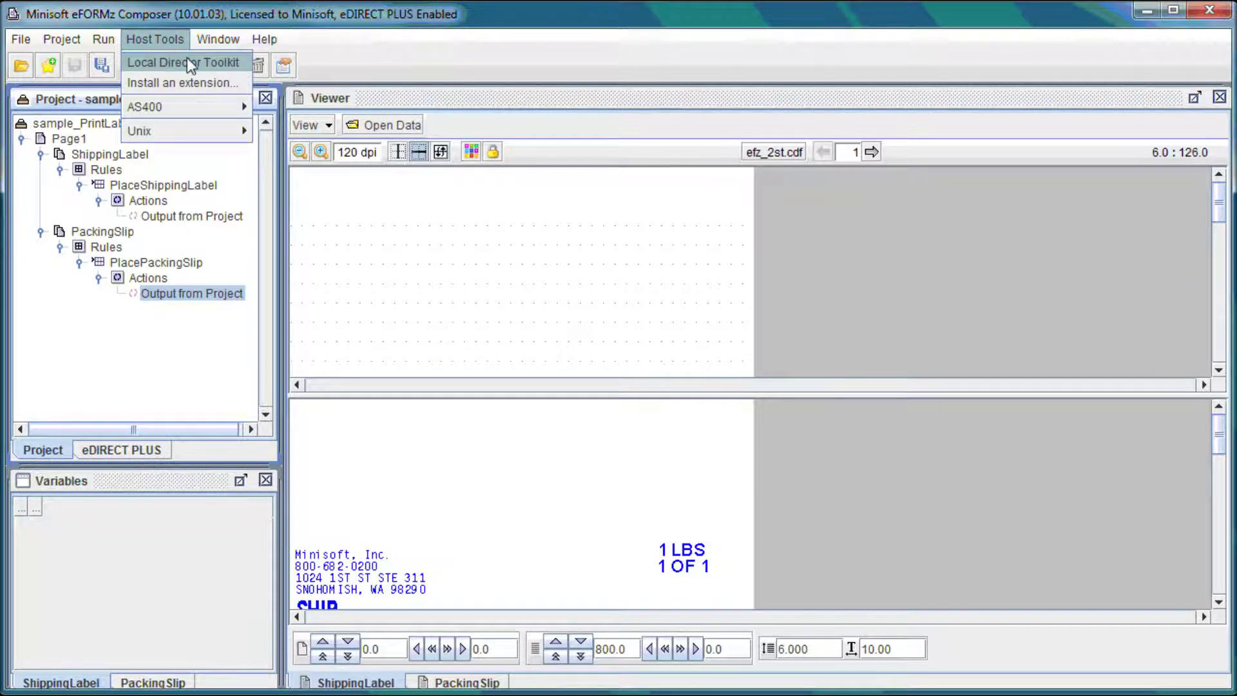
{"action": "left_click", "coordinate": [189, 62]}
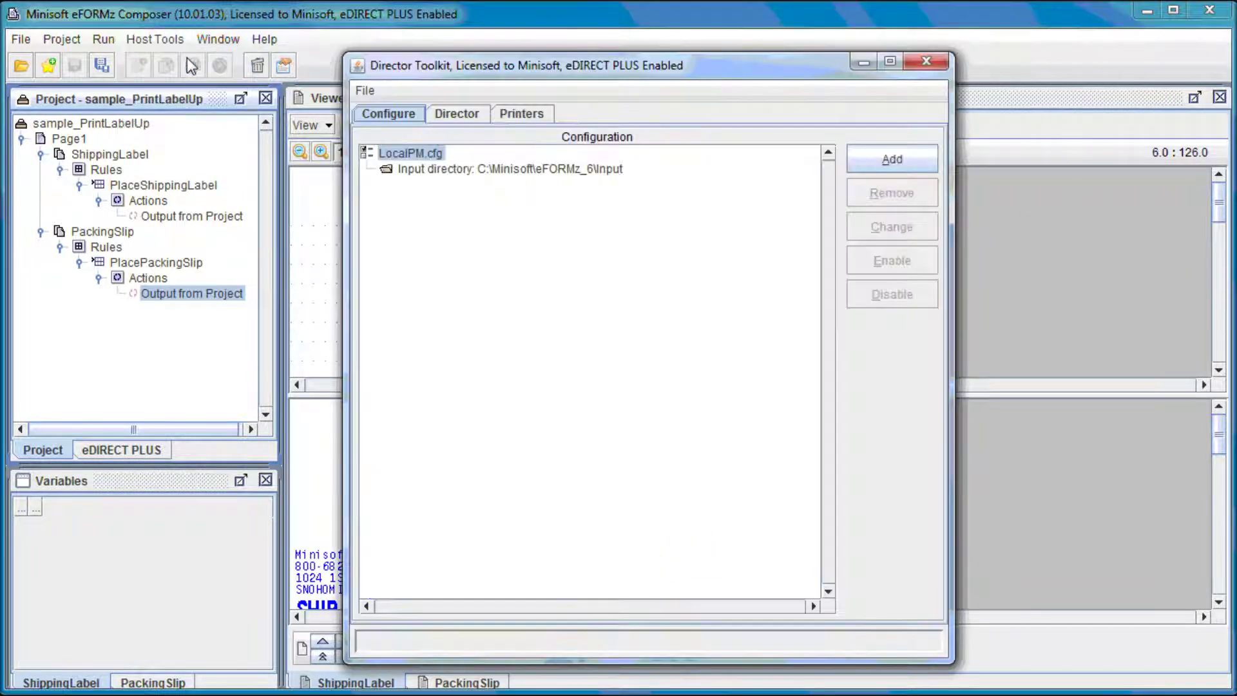
{"action": "left_click", "coordinate": [366, 91]}
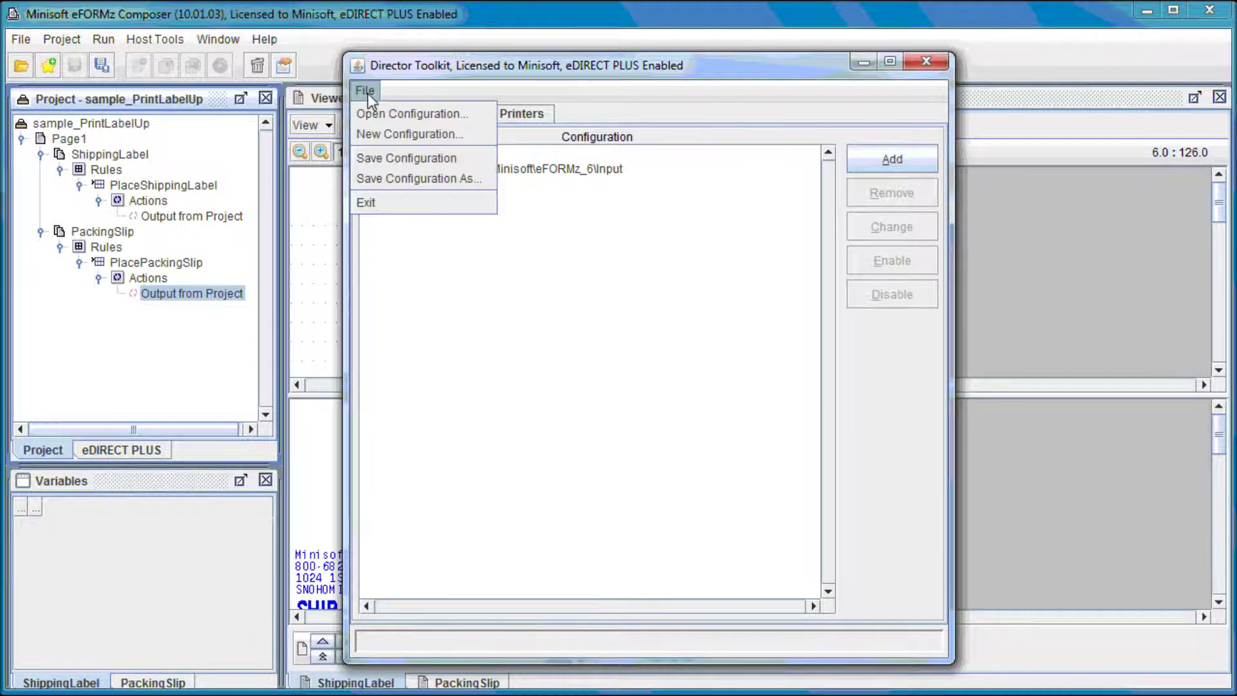
{"action": "left_click", "coordinate": [430, 121]}
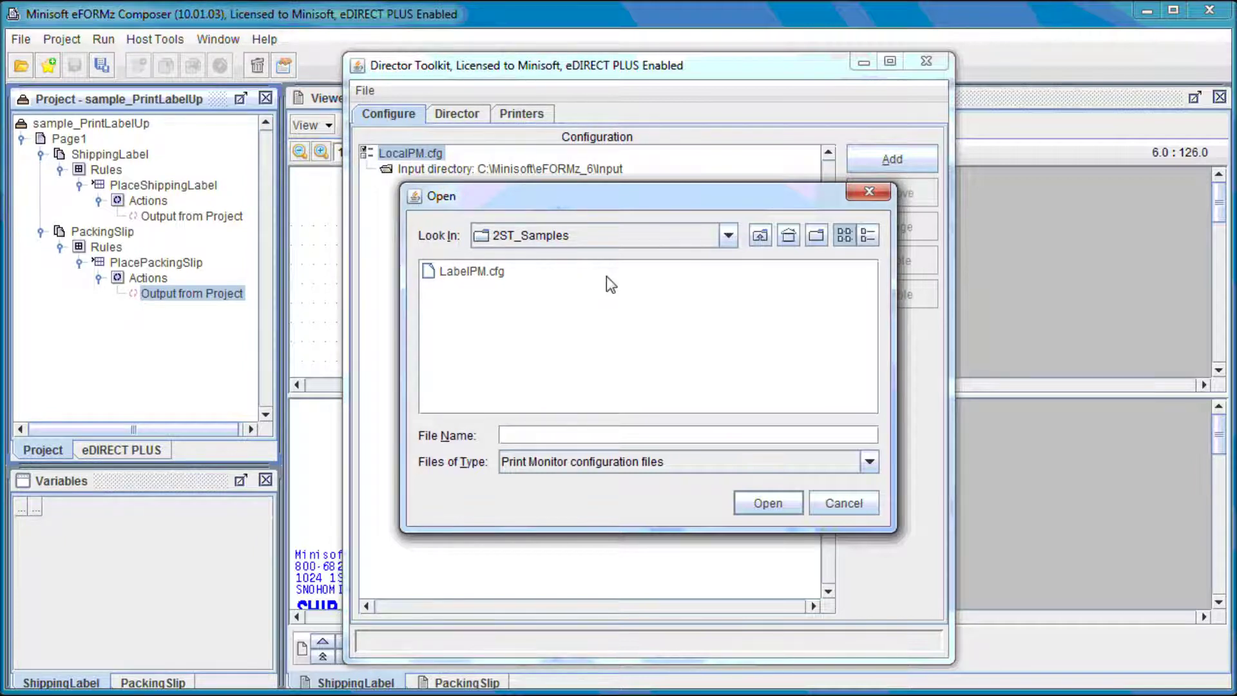
{"action": "double_click", "coordinate": [495, 273]}
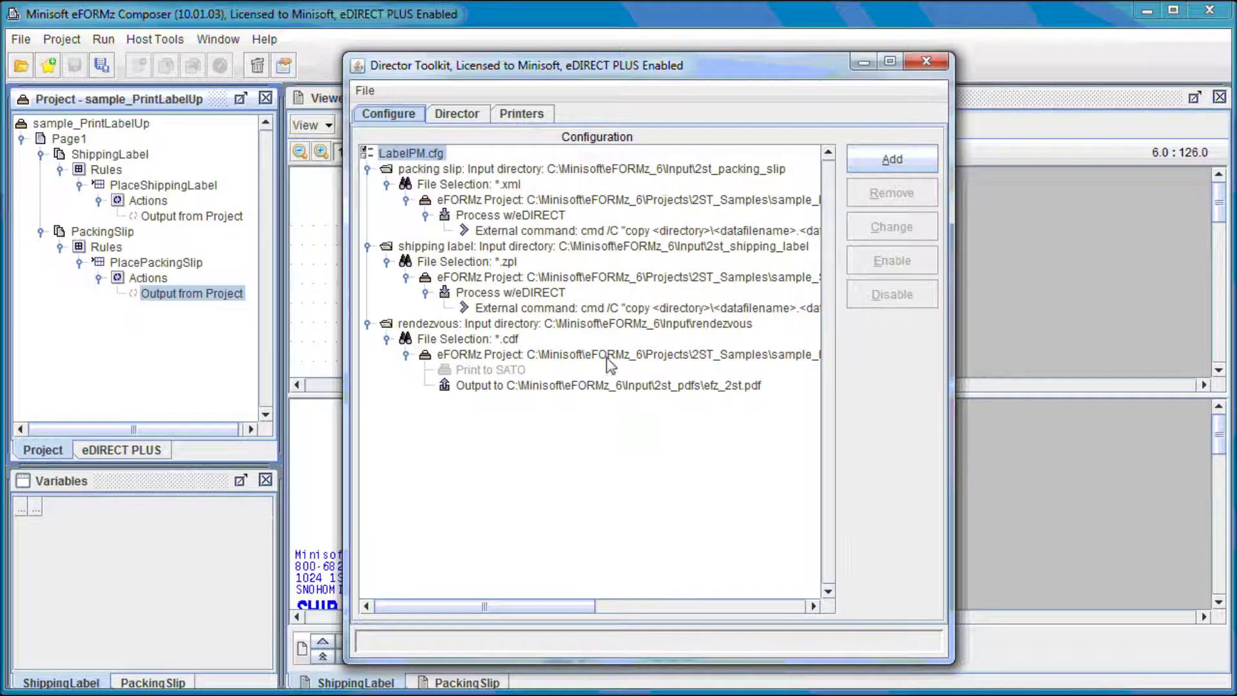
Examine the packing slip queue's input directory, *.xml file selection, project and Process w/eDIRECT base directory settings without changing them.
{"action": "left_click", "coordinate": [500, 169]}
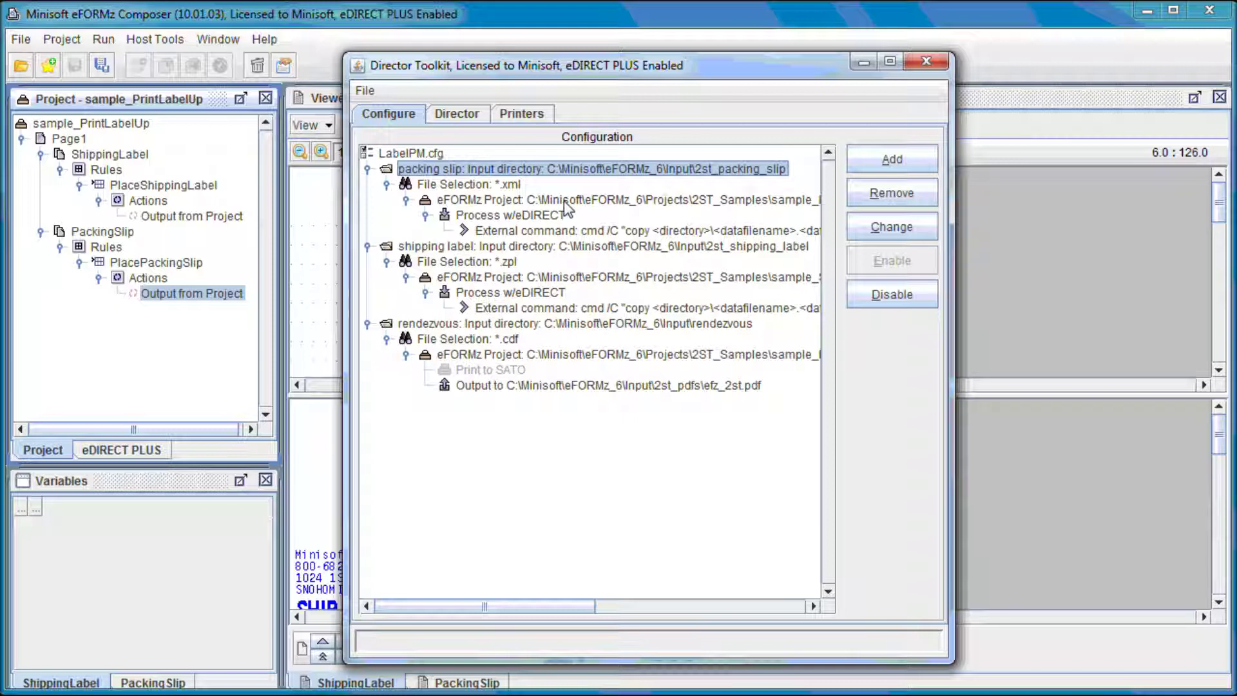
{"action": "left_click", "coordinate": [515, 185]}
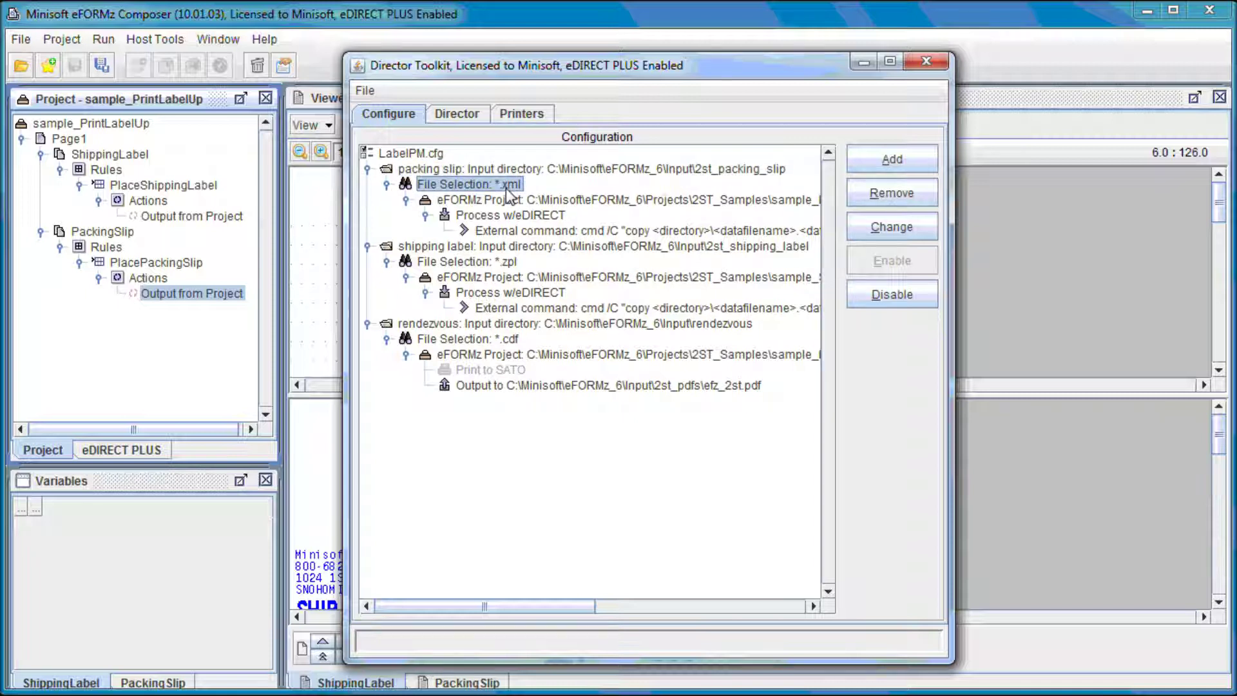
{"action": "left_click", "coordinate": [542, 204]}
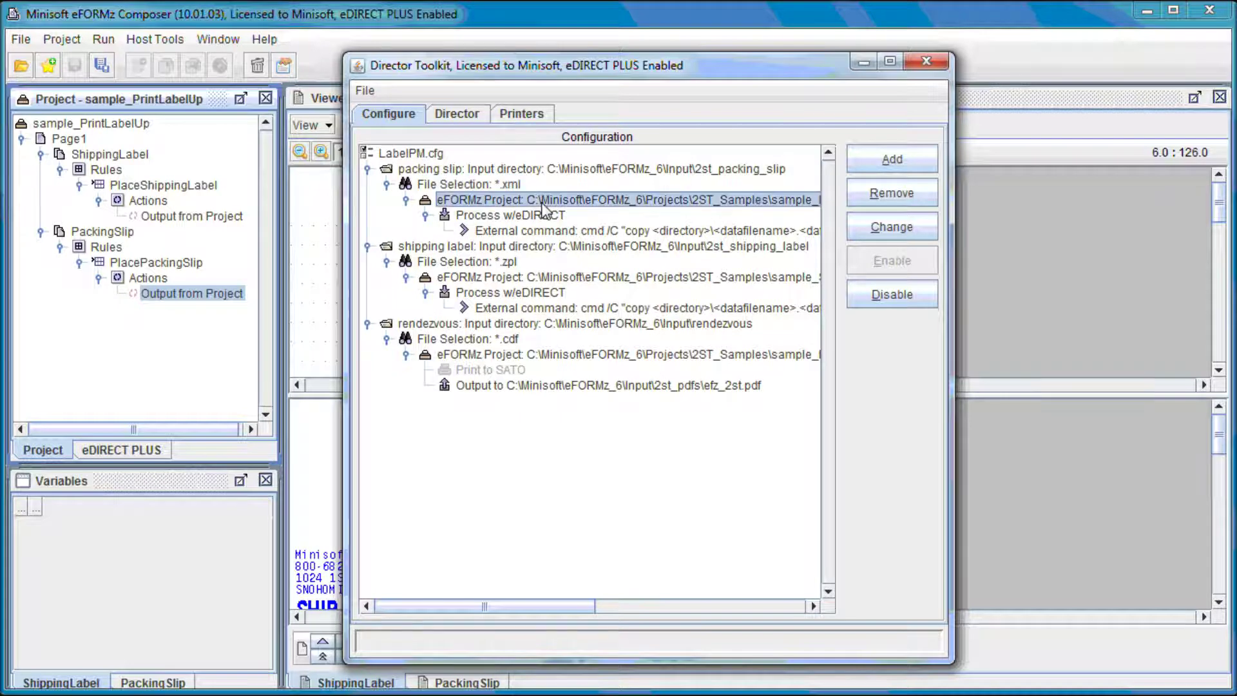
{"action": "mouse_move", "coordinate": [543, 605]}
{"action": "left_mouse_down"}
{"action": "mouse_move", "coordinate": [596, 603]}
{"action": "mouse_move", "coordinate": [555, 605]}
{"action": "left_mouse_up"}
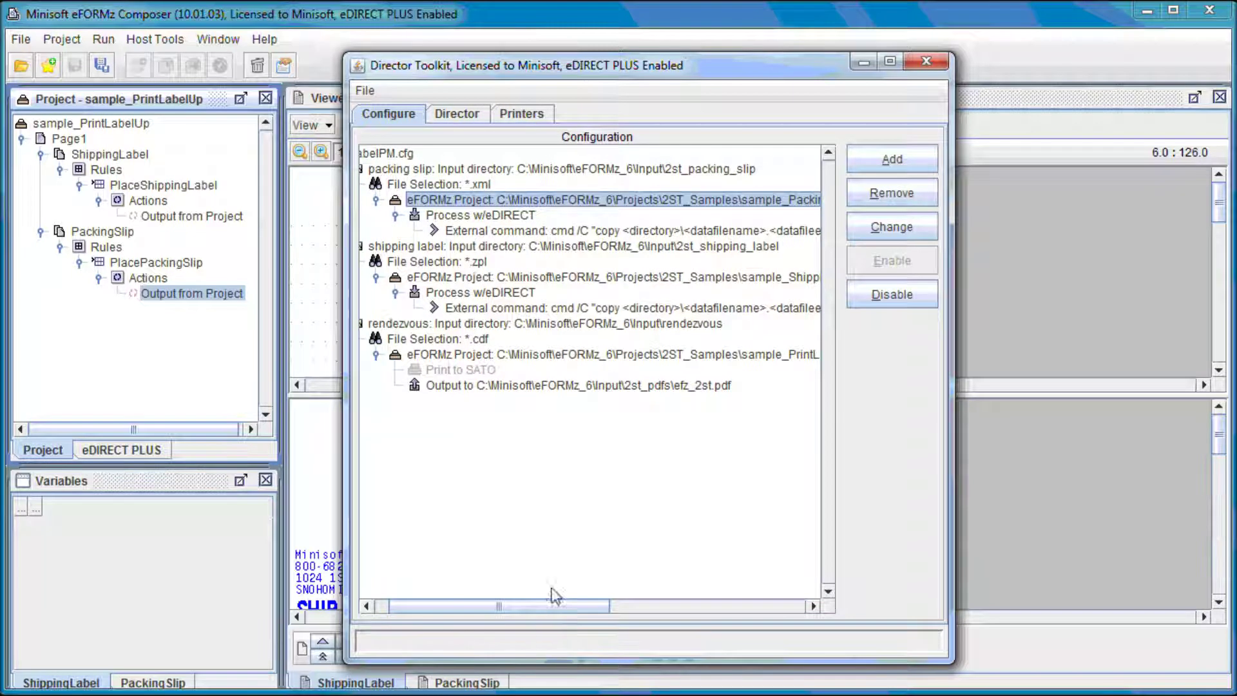
{"action": "left_click", "coordinate": [511, 216]}
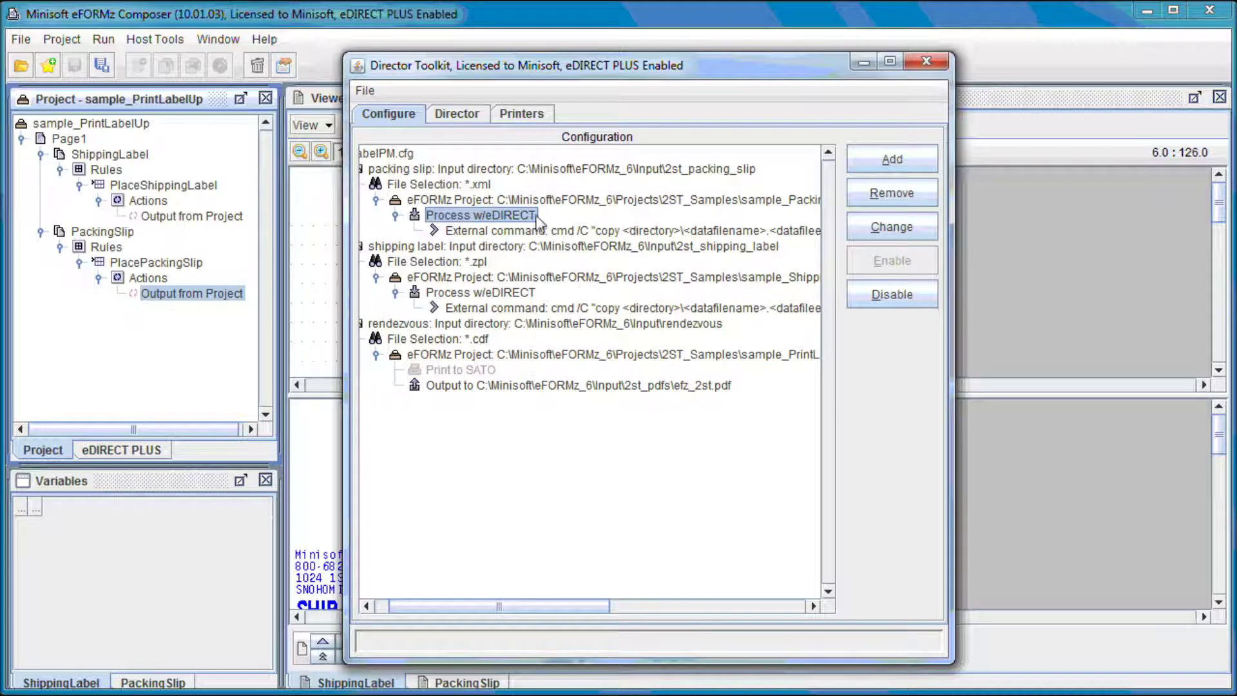
{"action": "left_click", "coordinate": [886, 229]}
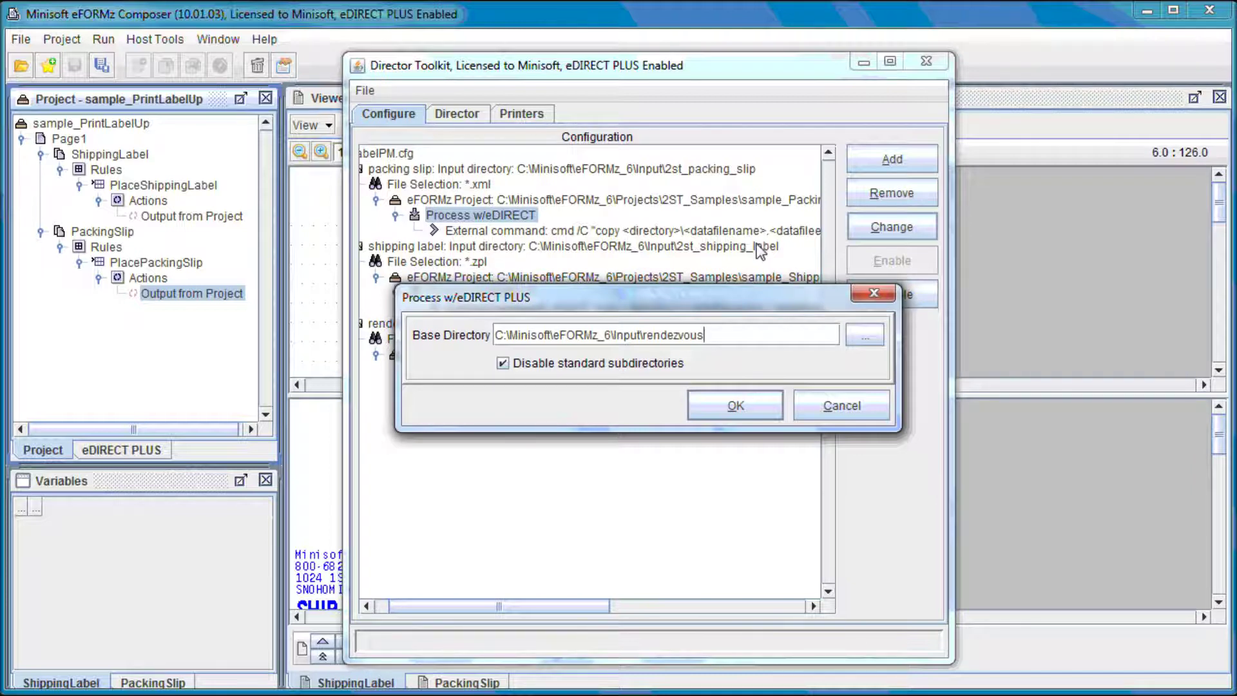
{"action": "left_click", "coordinate": [841, 406]}
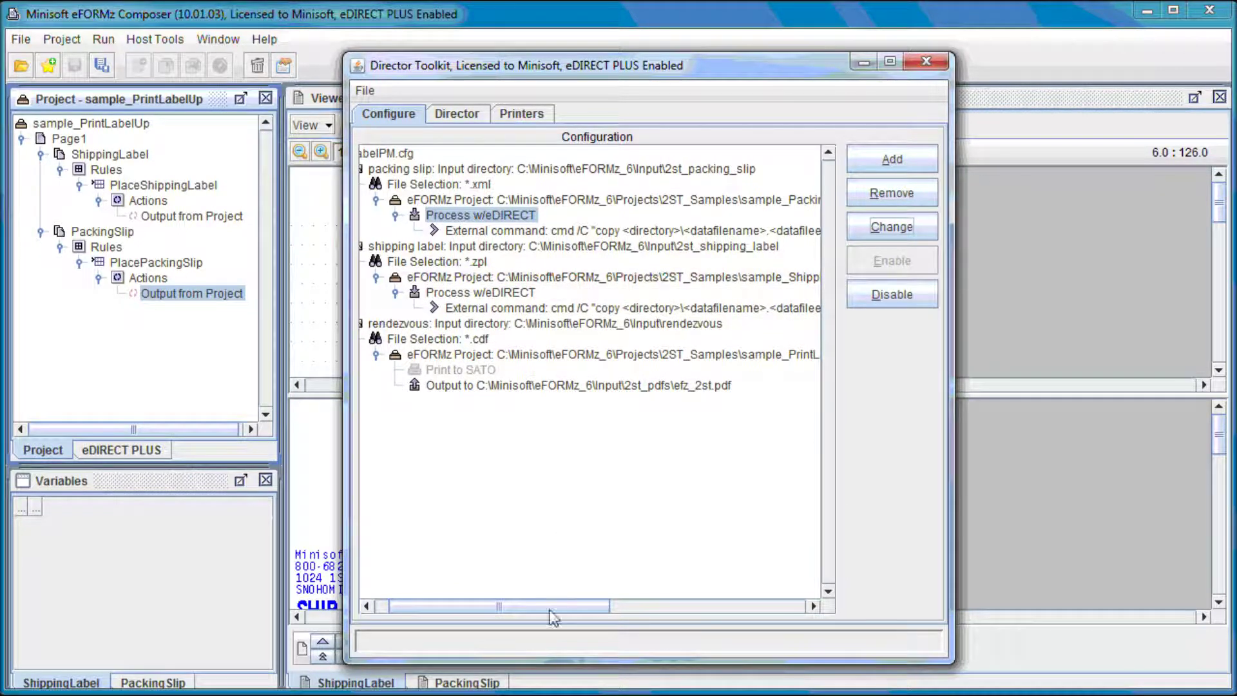
{"action": "left_click_drag", "start_coordinate": [533, 608], "coordinate": [519, 609]}
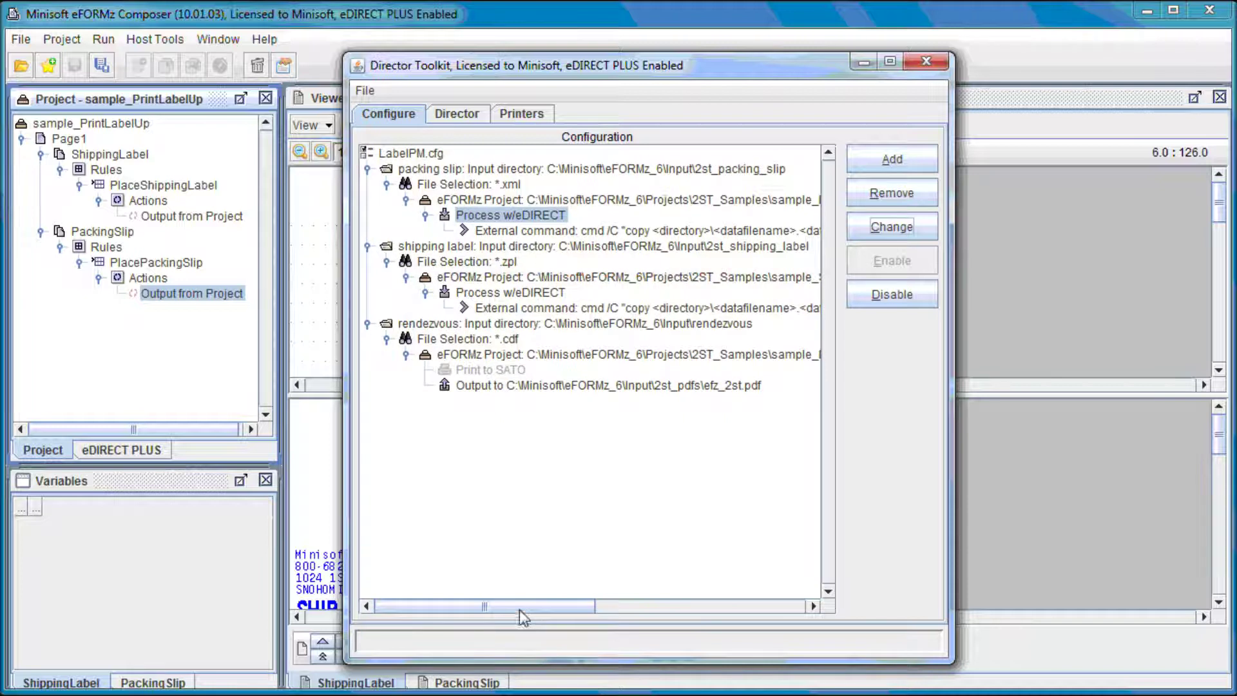
Examine the shipping label queue's input directory, *.zpl file selection, full project path and Process w/eDIRECT settings, leaving them as they are.
{"action": "left_click", "coordinate": [477, 247]}
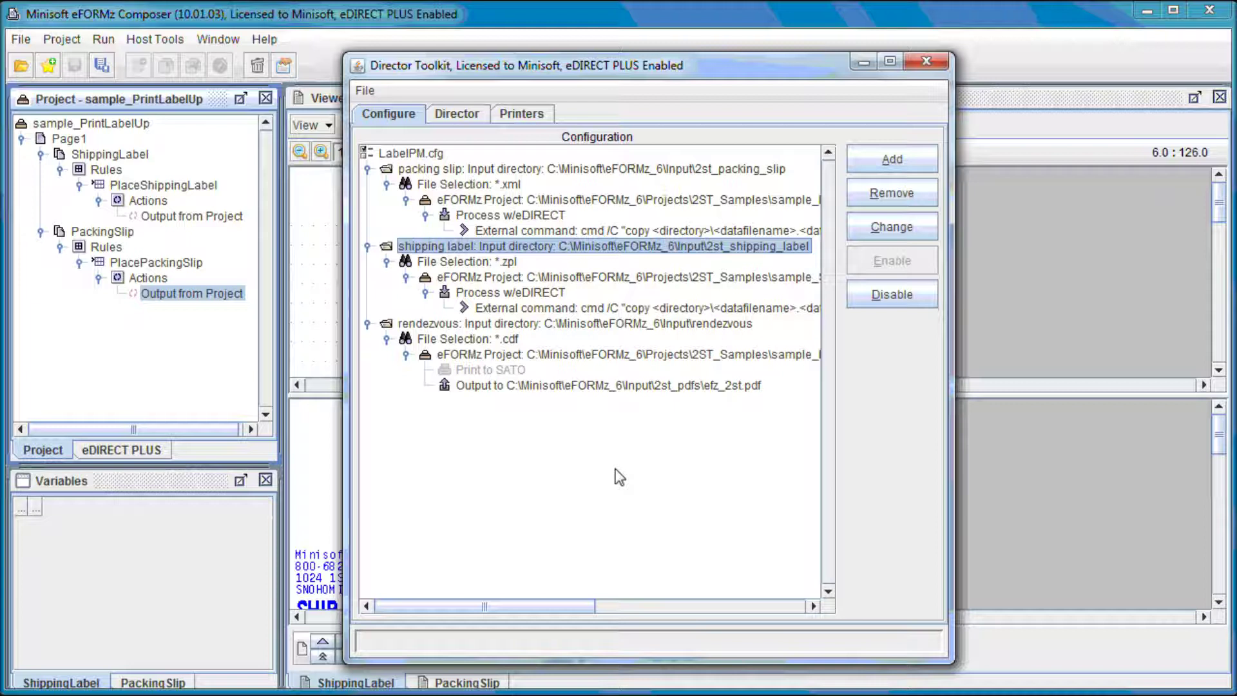
{"action": "left_click", "coordinate": [510, 265]}
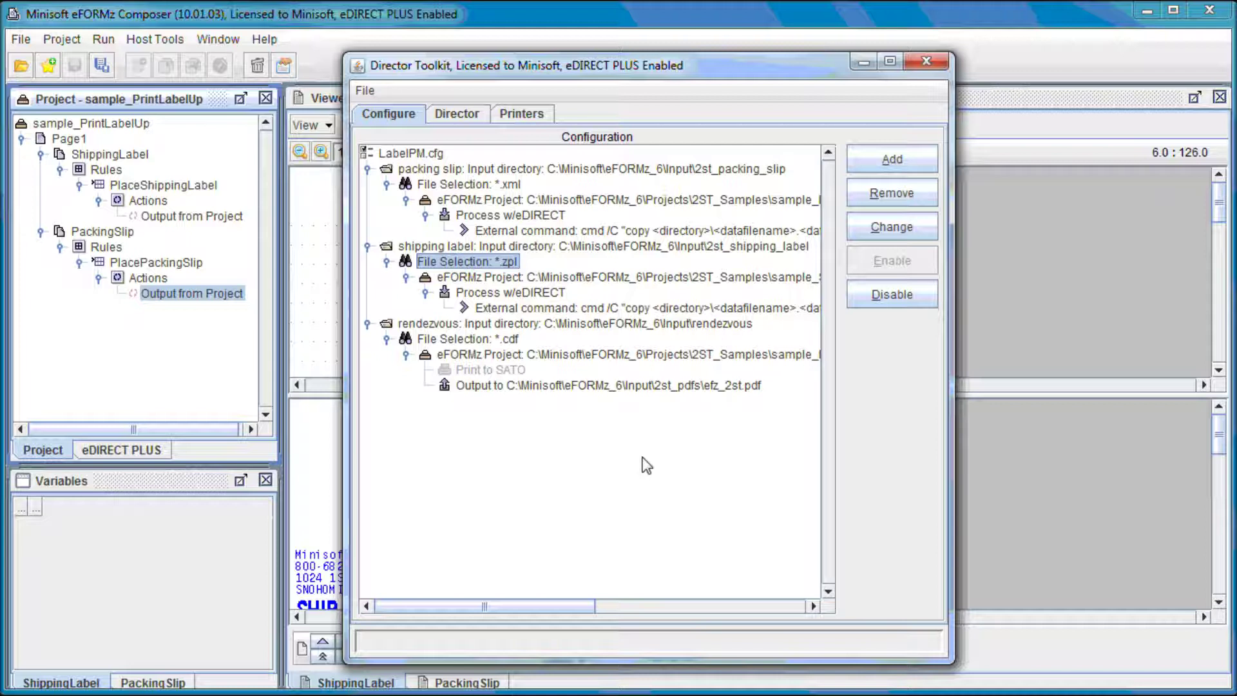
{"action": "left_click", "coordinate": [611, 279]}
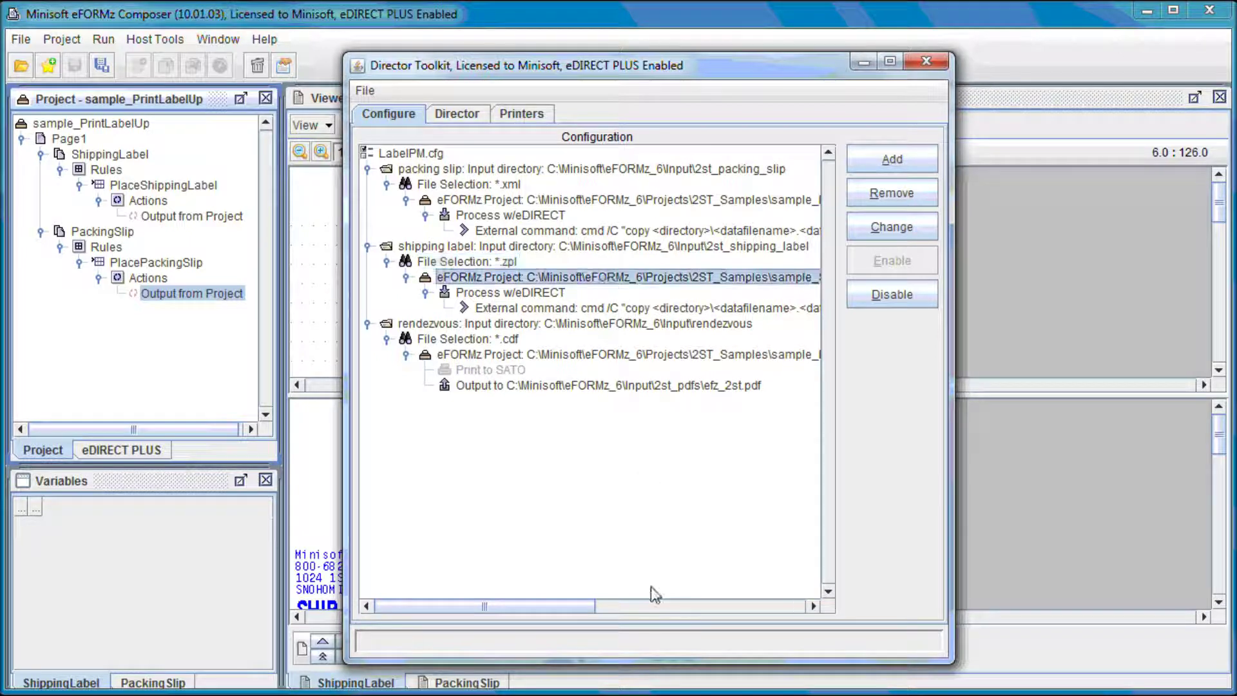
{"action": "left_click_drag", "start_coordinate": [585, 612], "coordinate": [650, 590]}
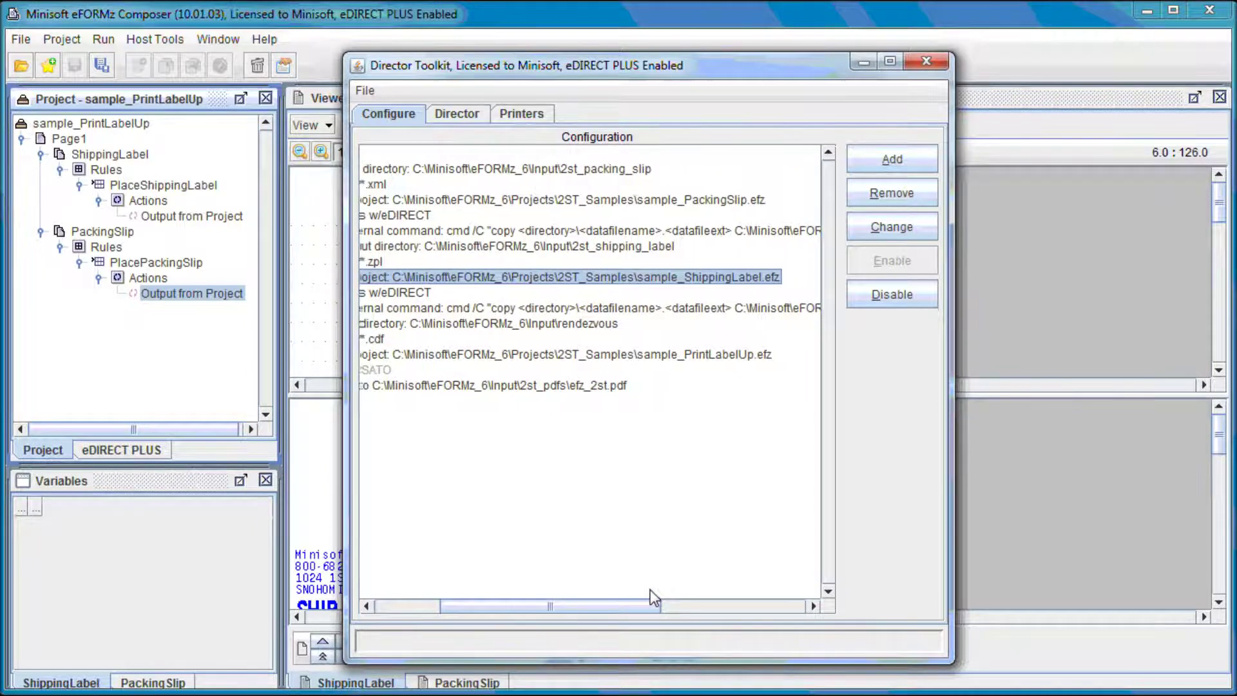
{"action": "left_click_drag", "start_coordinate": [654, 598], "coordinate": [591, 599]}
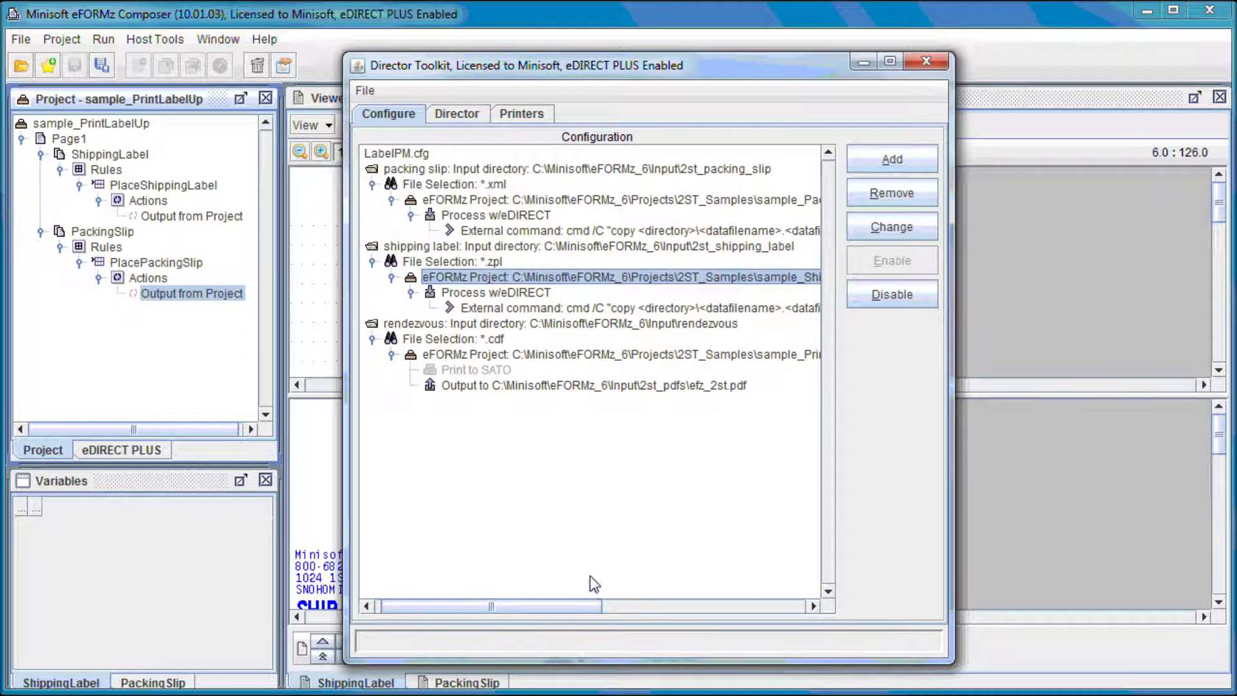
{"action": "left_click", "coordinate": [541, 293]}
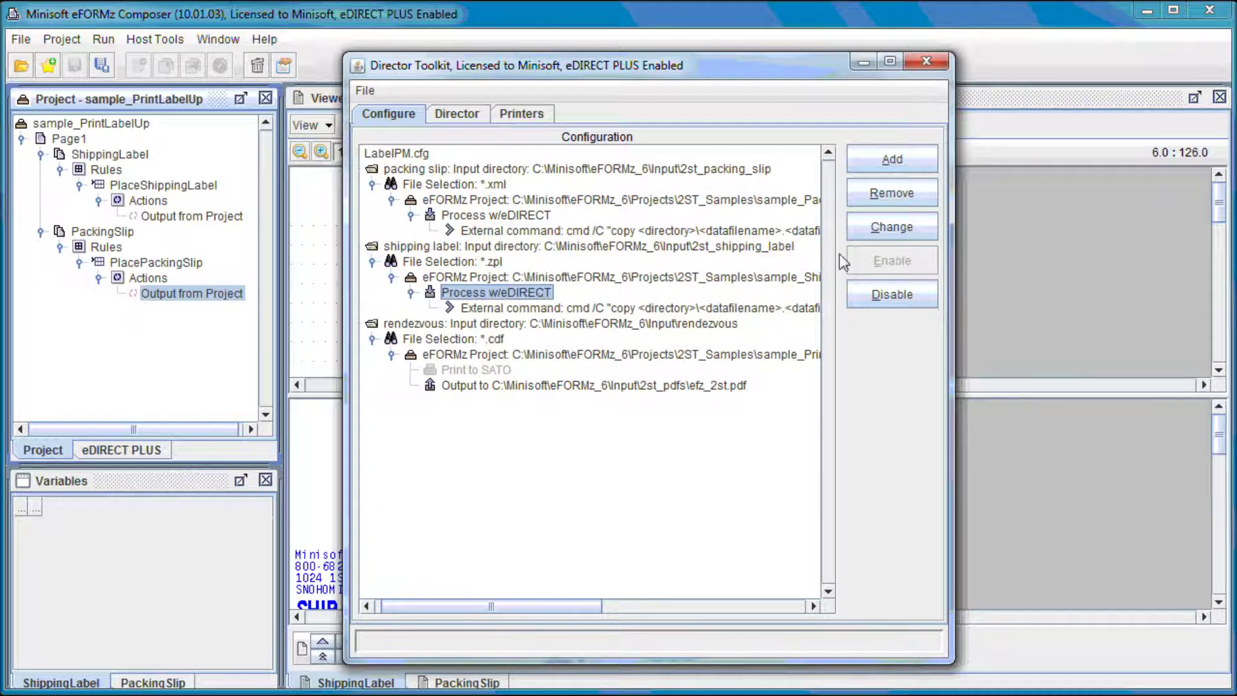
{"action": "left_click", "coordinate": [891, 228]}
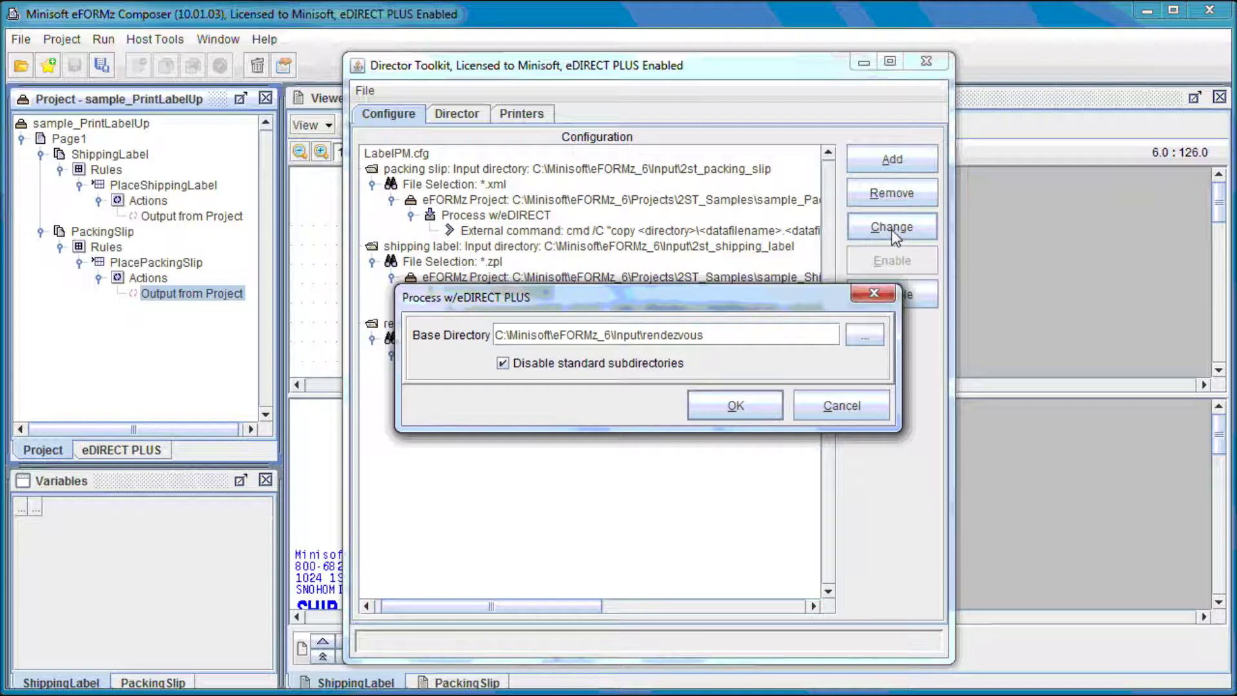
{"action": "left_click", "coordinate": [853, 411]}
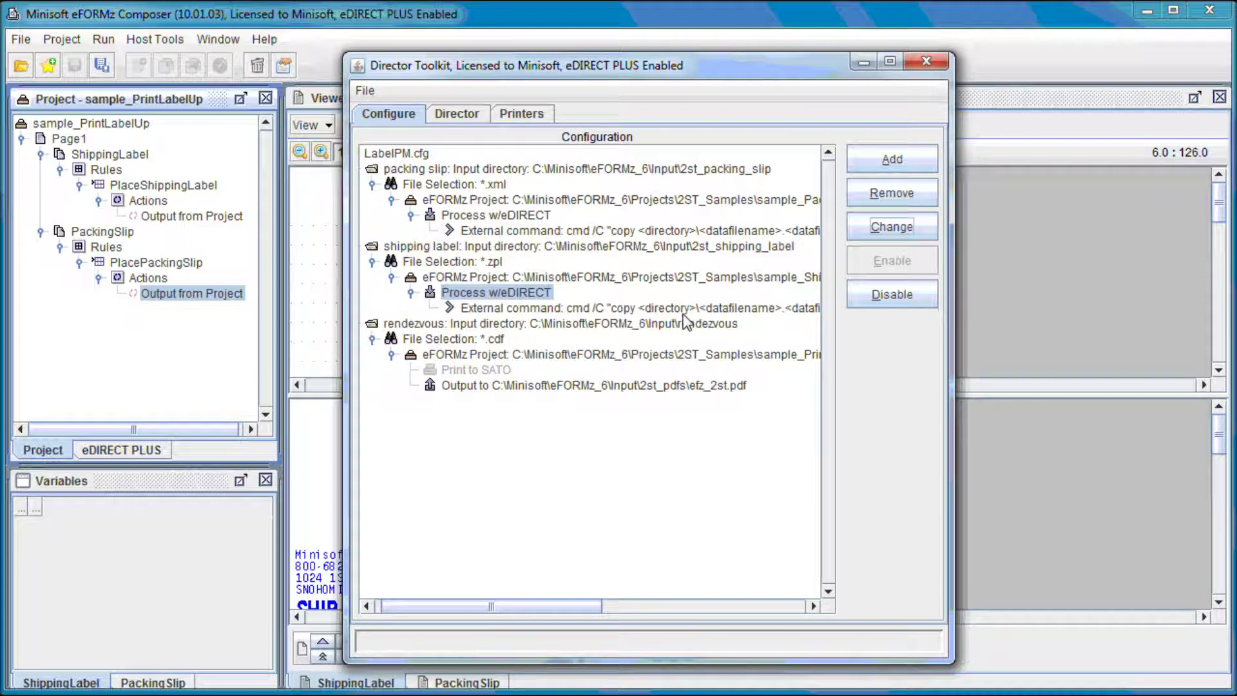
Review the rendezvous queue's input directory, *.cdf file selection, project path and disabled Print to SATO entry.
{"action": "left_click", "coordinate": [443, 324]}
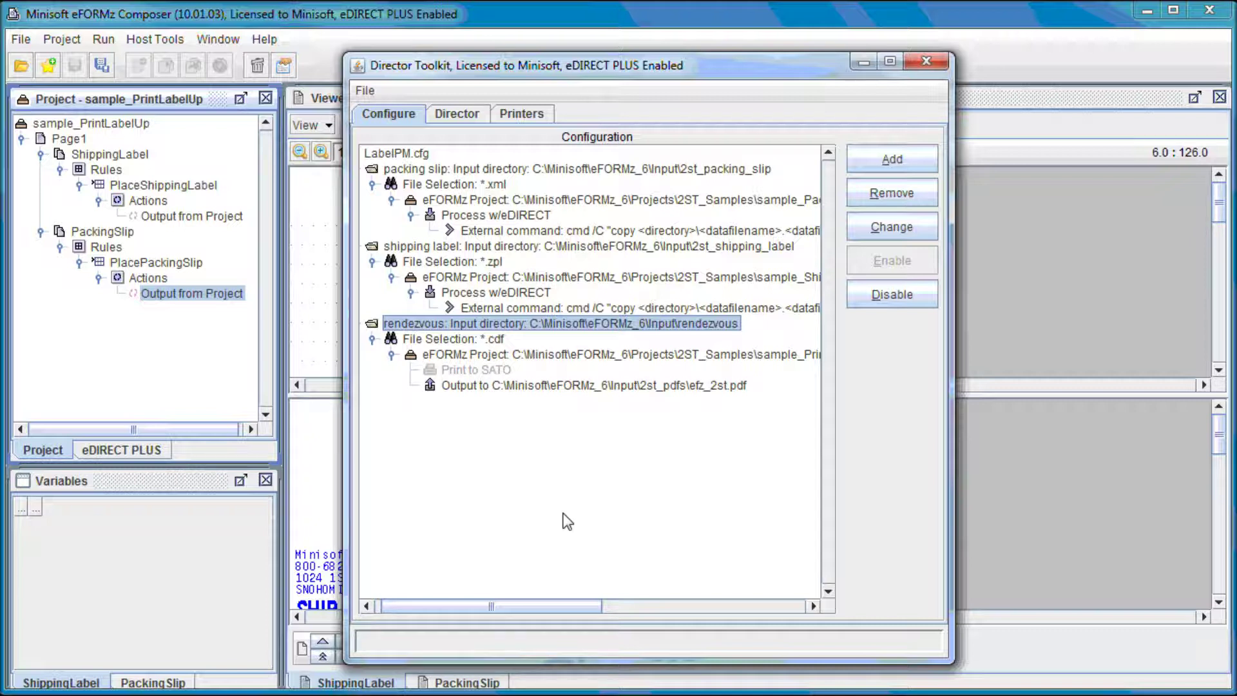
{"action": "left_click", "coordinate": [497, 341]}
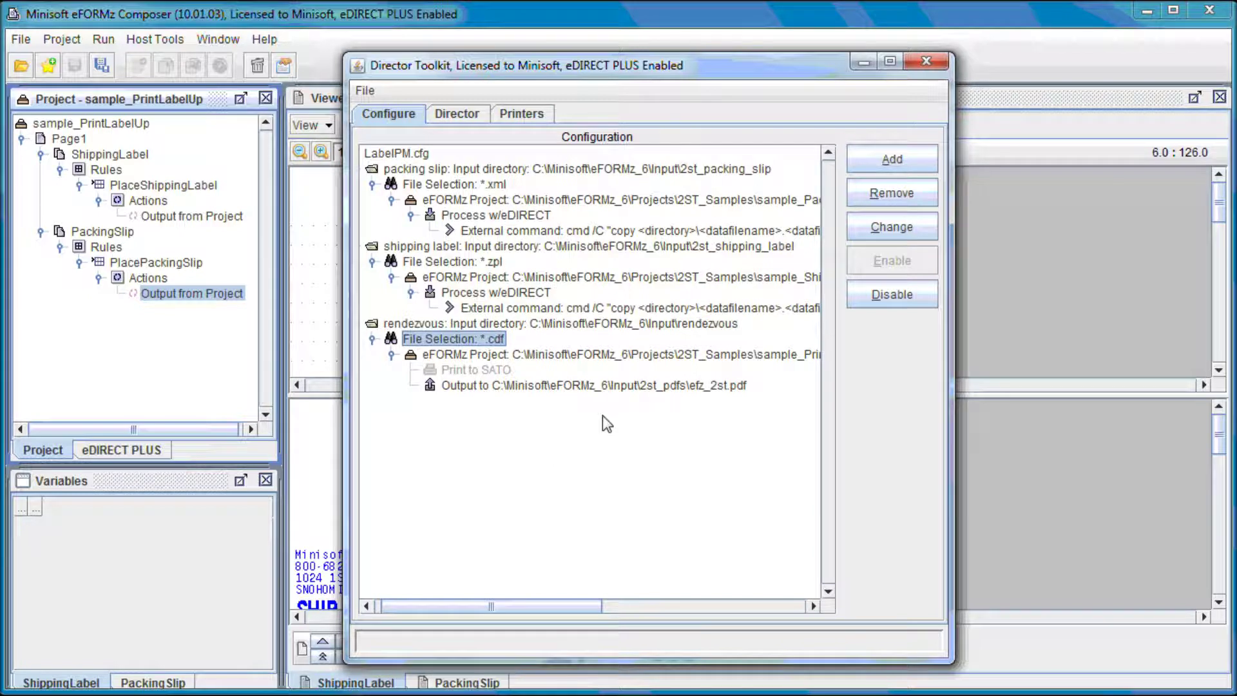
{"action": "mouse_move", "coordinate": [565, 605]}
{"action": "left_mouse_down"}
{"action": "mouse_move", "coordinate": [617, 617]}
{"action": "mouse_move", "coordinate": [582, 612]}
{"action": "left_mouse_up"}
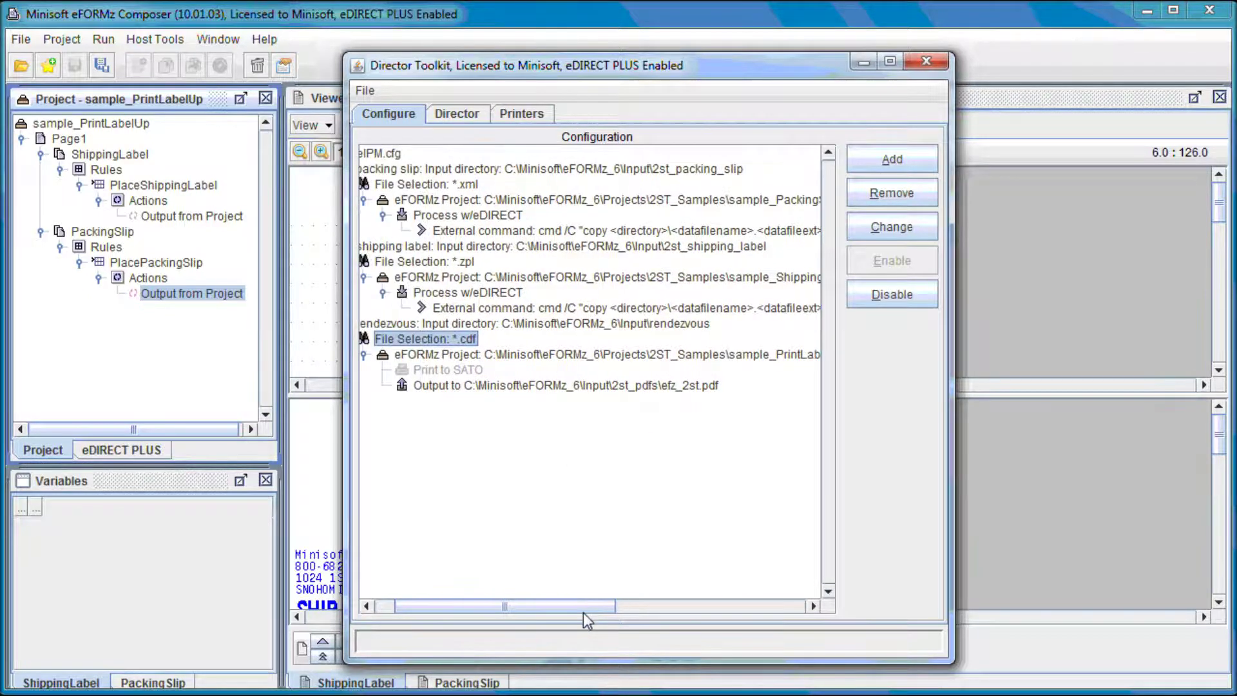
{"action": "left_click", "coordinate": [613, 359]}
{"action": "left_click_drag", "start_coordinate": [598, 600], "coordinate": [572, 599]}
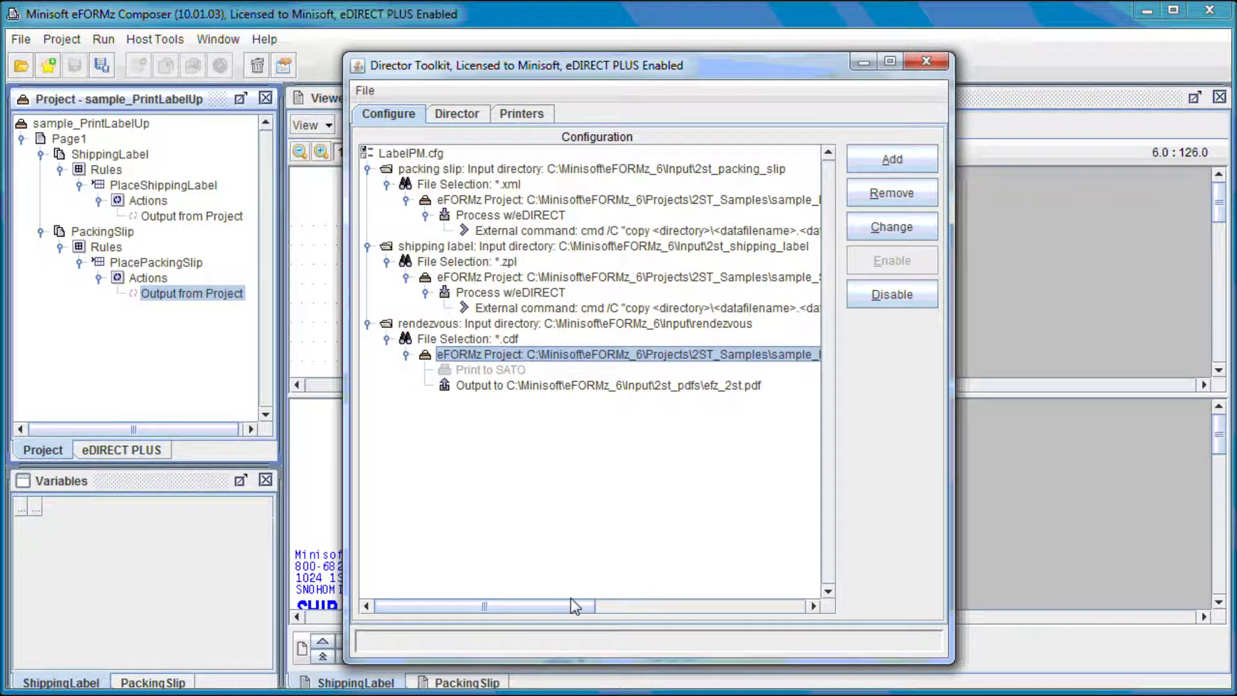
{"action": "left_click", "coordinate": [510, 371]}
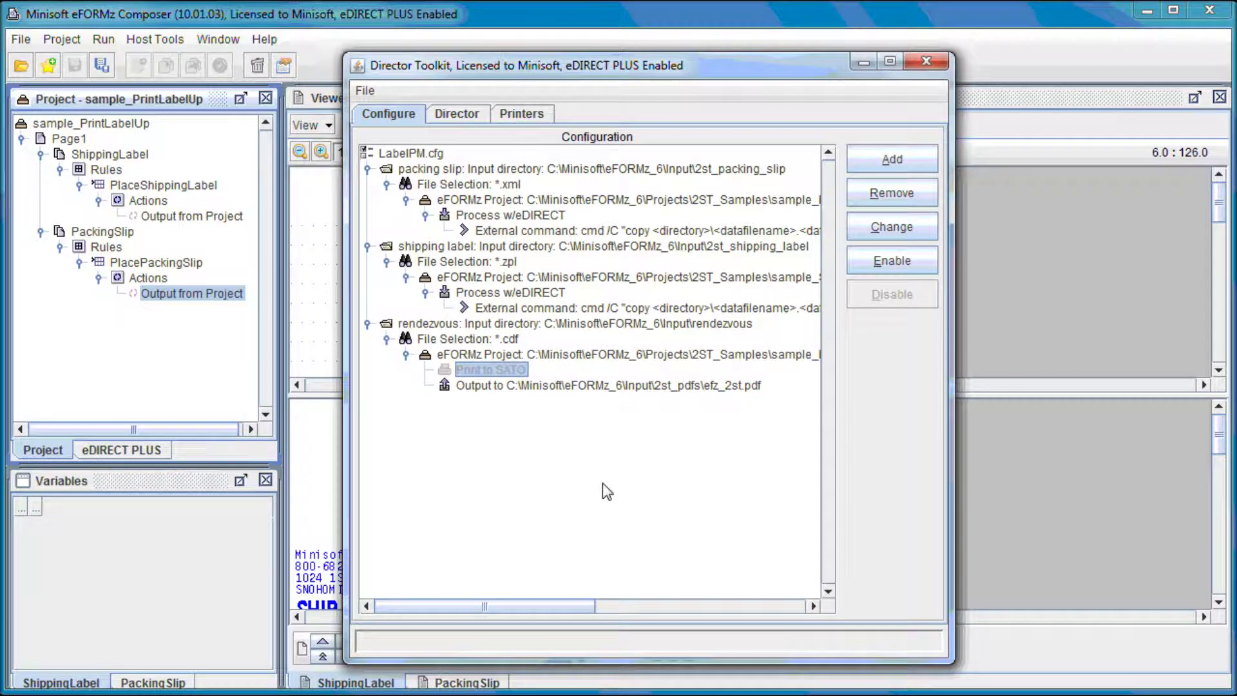
Check the file name and unique file name option of the rendezvous queue's PDF output, leaving them as they are.
{"action": "left_click", "coordinate": [524, 388]}
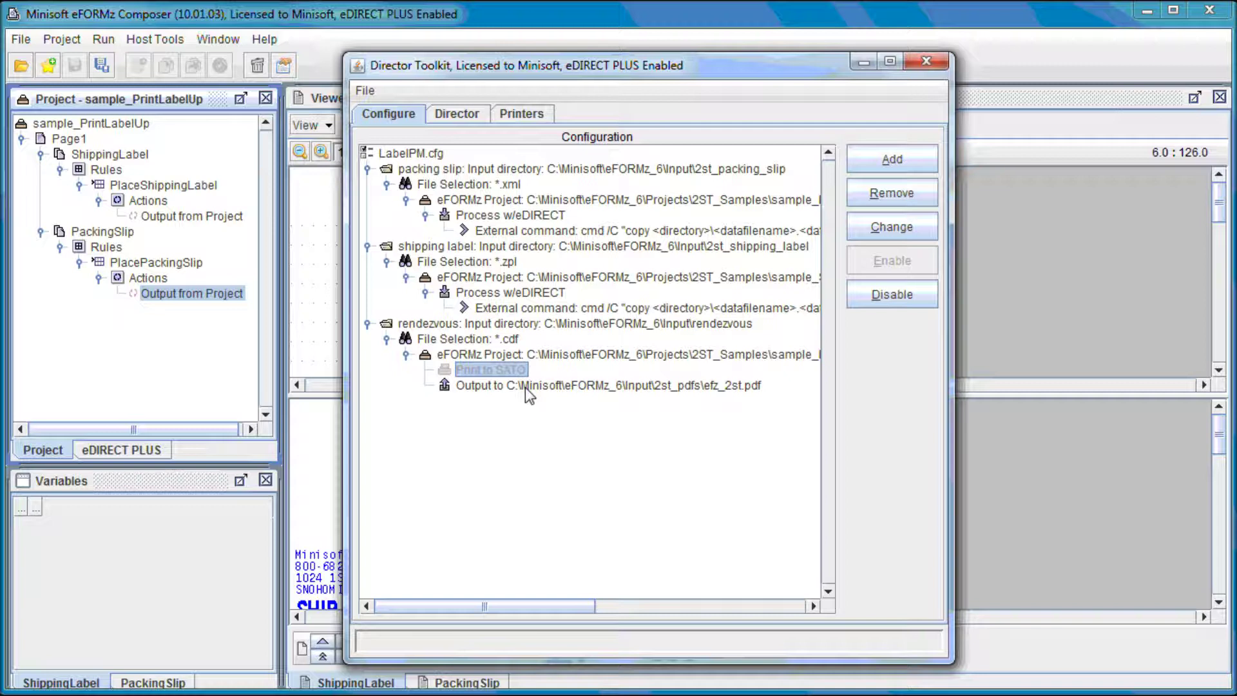
{"action": "left_click", "coordinate": [524, 388]}
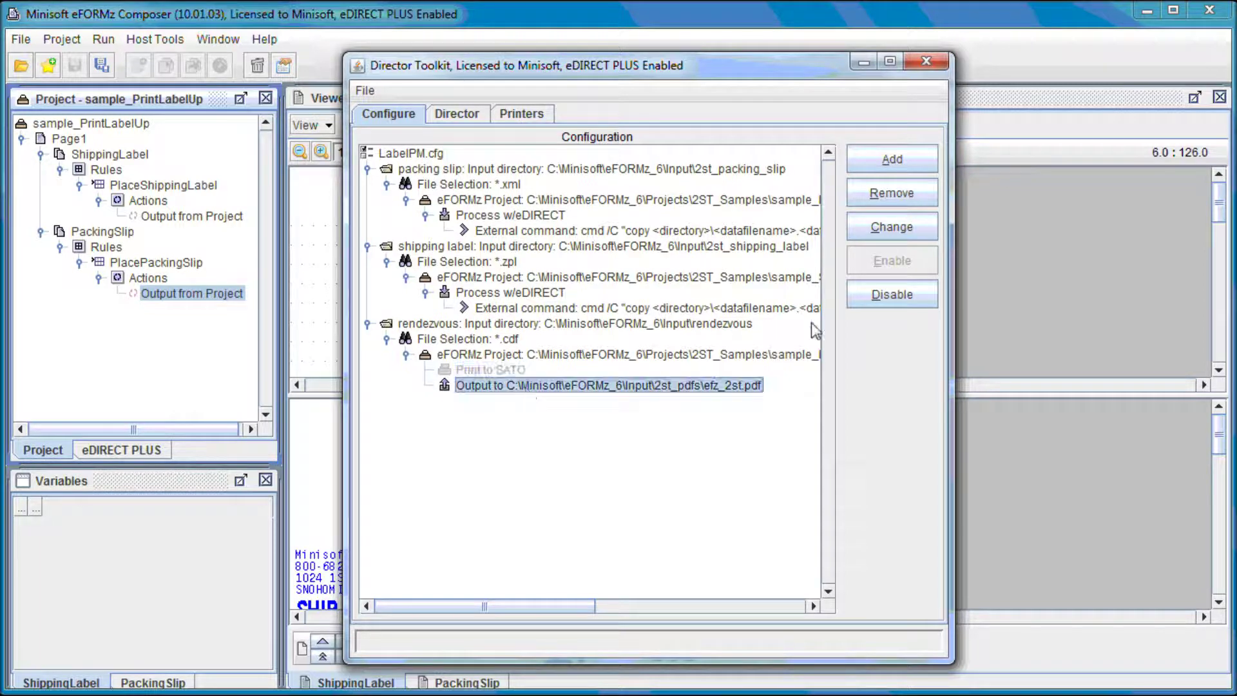
{"action": "left_click", "coordinate": [887, 231]}
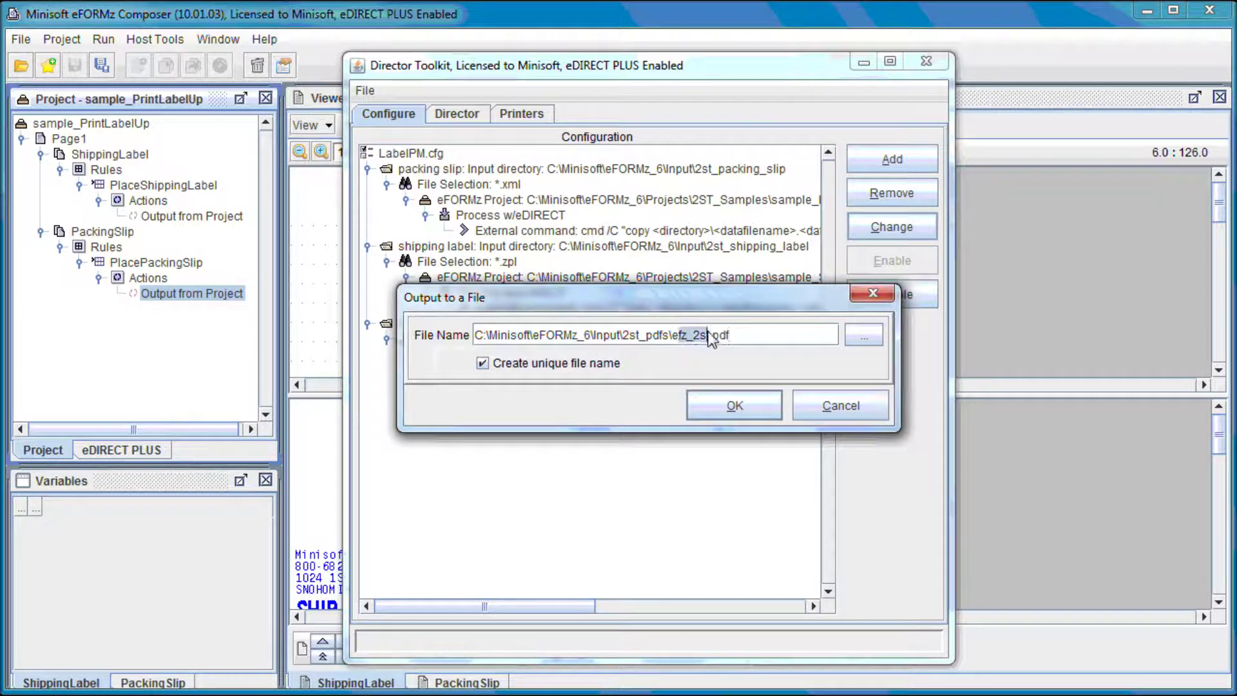
{"action": "left_click_drag", "start_coordinate": [732, 334], "coordinate": [679, 342]}
{"action": "left_click", "coordinate": [733, 334]}
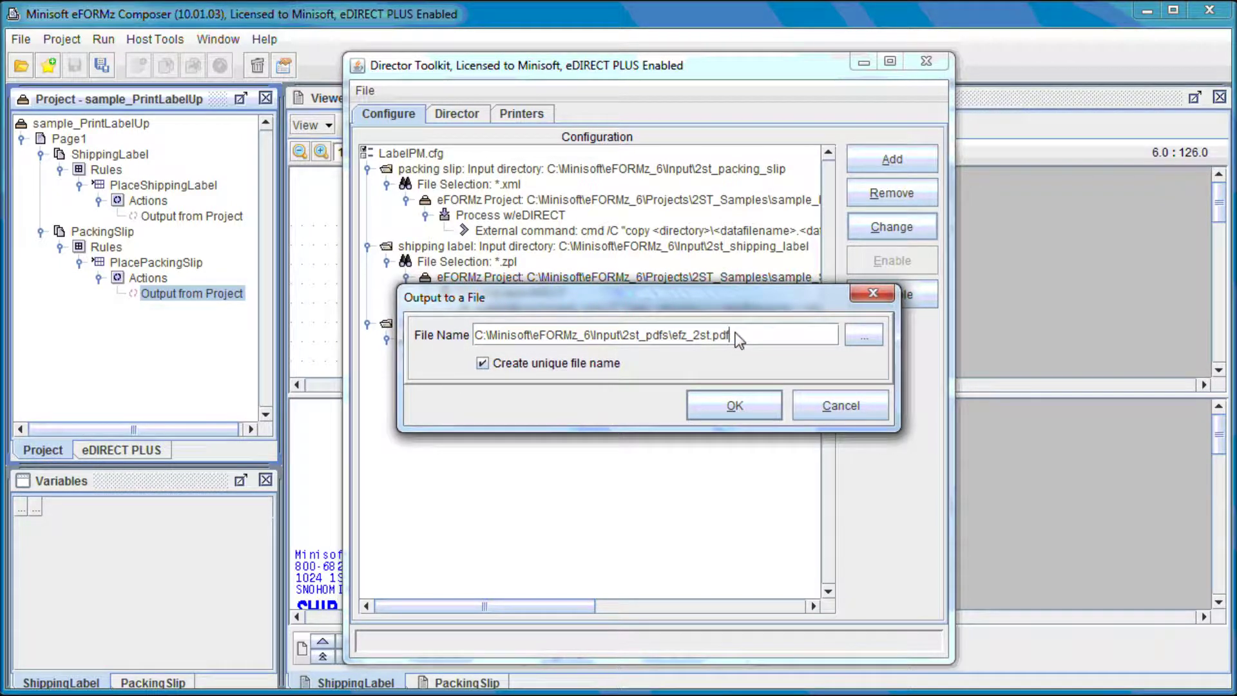
{"action": "left_click", "coordinate": [849, 401]}
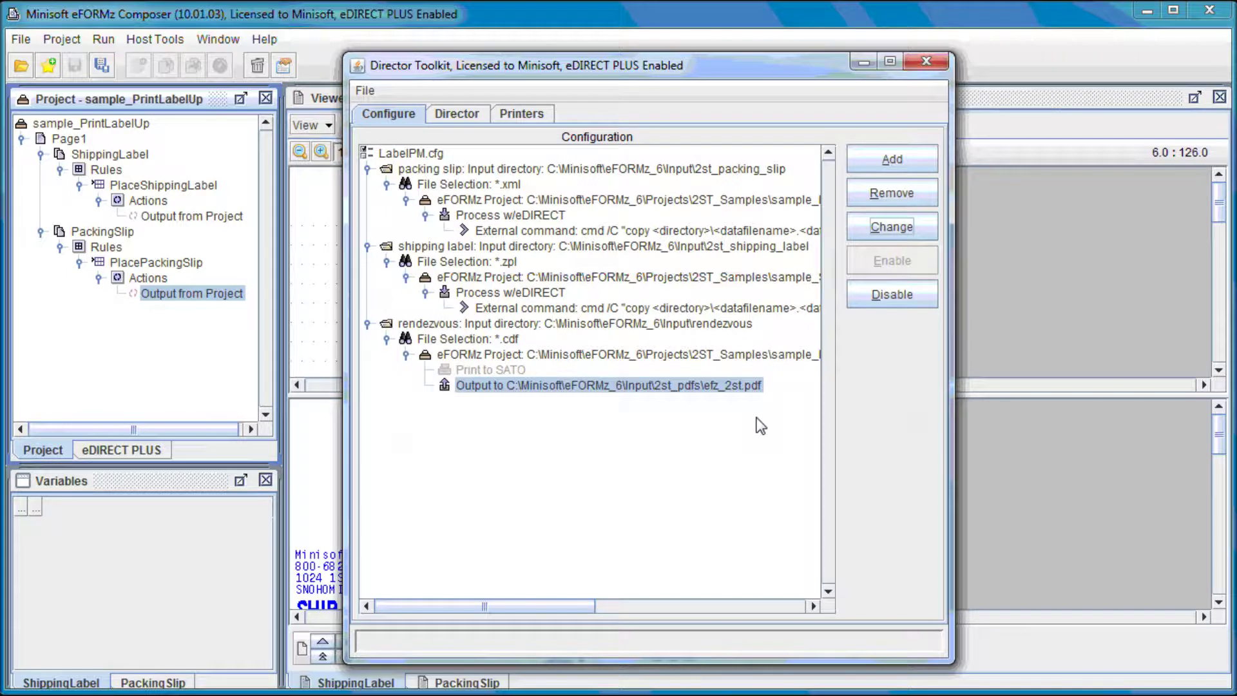
Start the Director with the LabelPM.cfg configuration and shut it down again.
{"action": "left_click", "coordinate": [465, 120]}
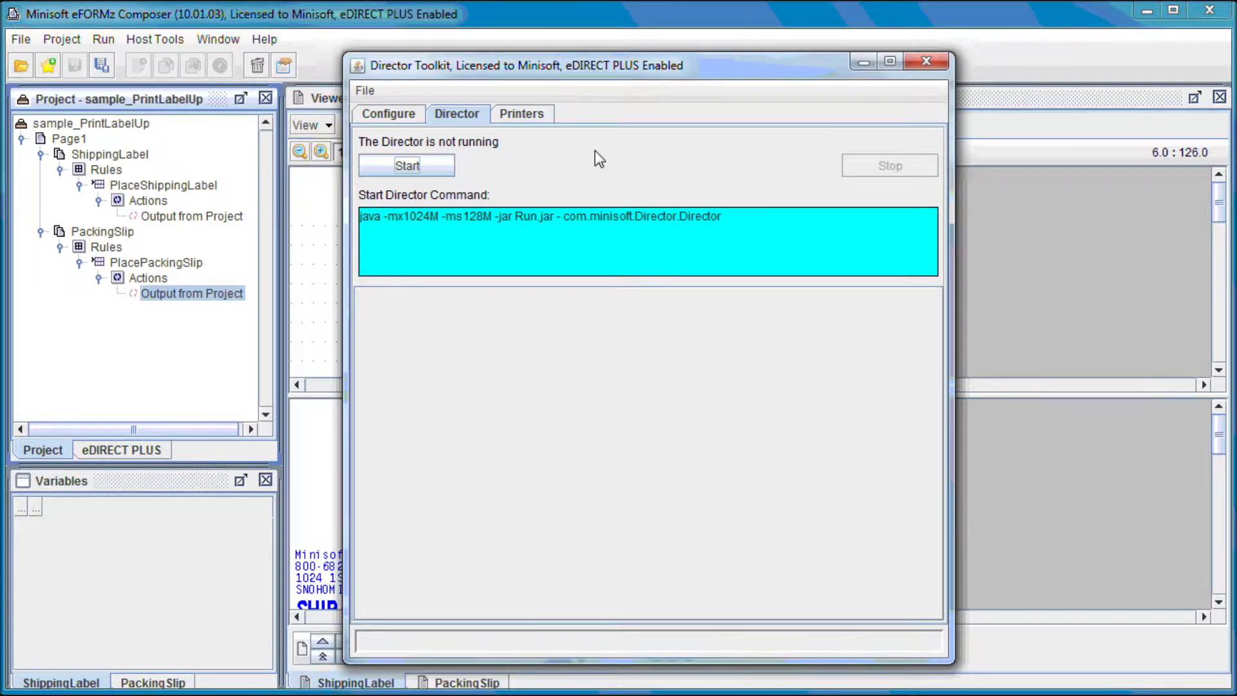
{"action": "left_click", "coordinate": [438, 163]}
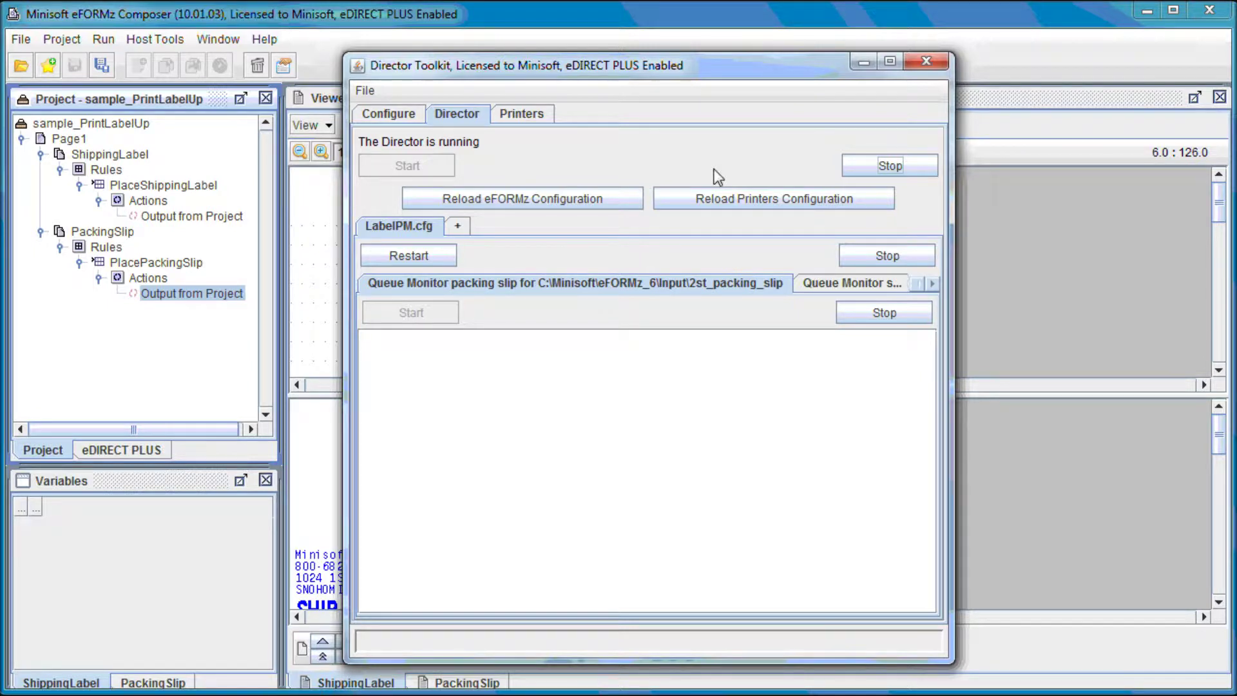
{"action": "left_click", "coordinate": [888, 166]}
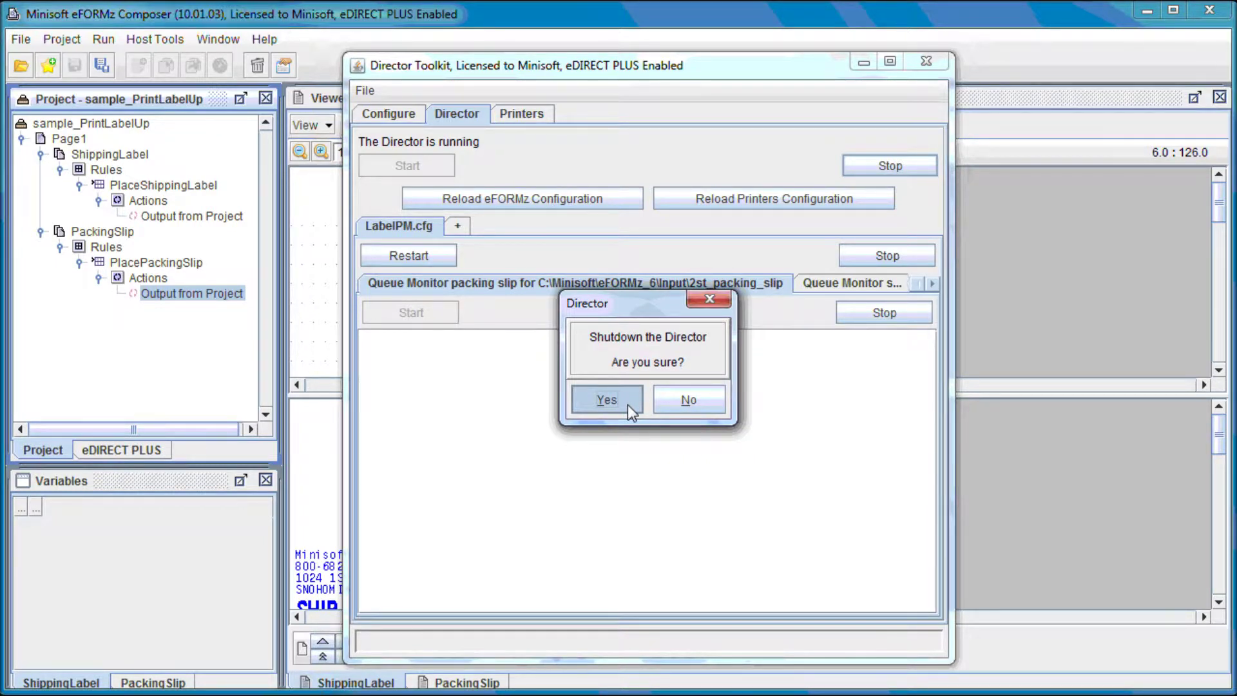
{"action": "left_click", "coordinate": [628, 405]}
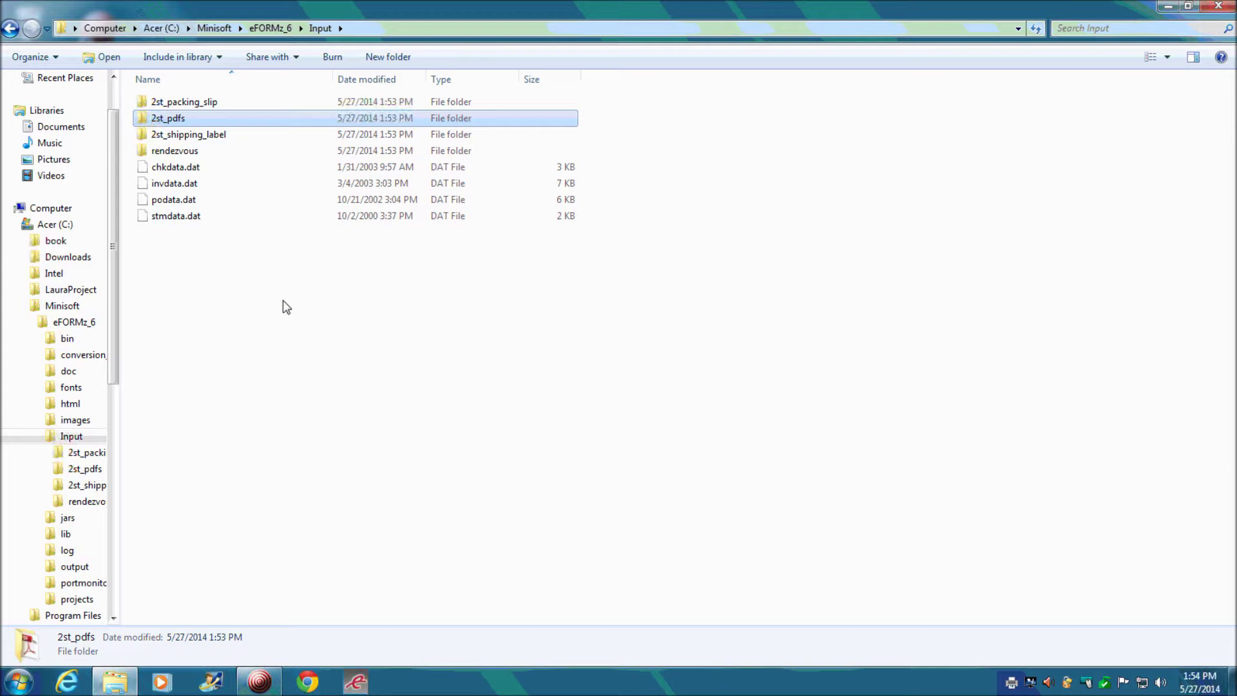
In Windows Explorer, open the generated PDF from the 2st_pdfs folder and look through its shipping label and packing slip pages at 150%.
{"action": "double_click", "coordinate": [185, 125]}
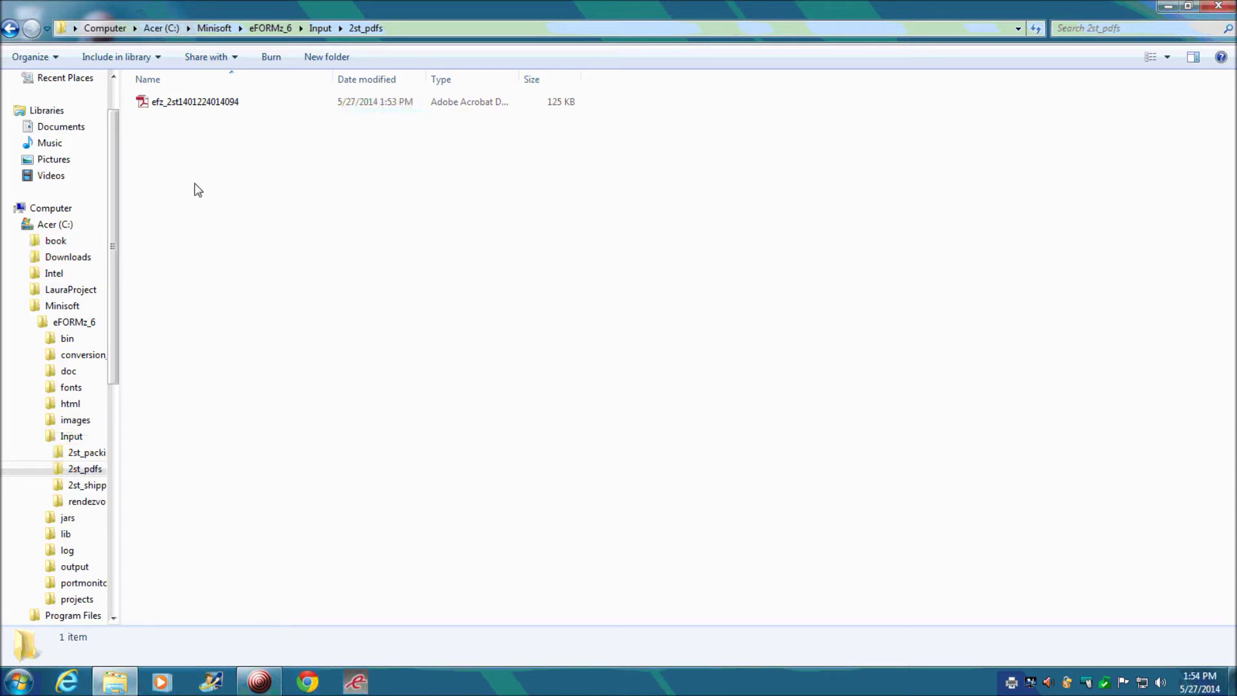
{"action": "double_click", "coordinate": [208, 103]}
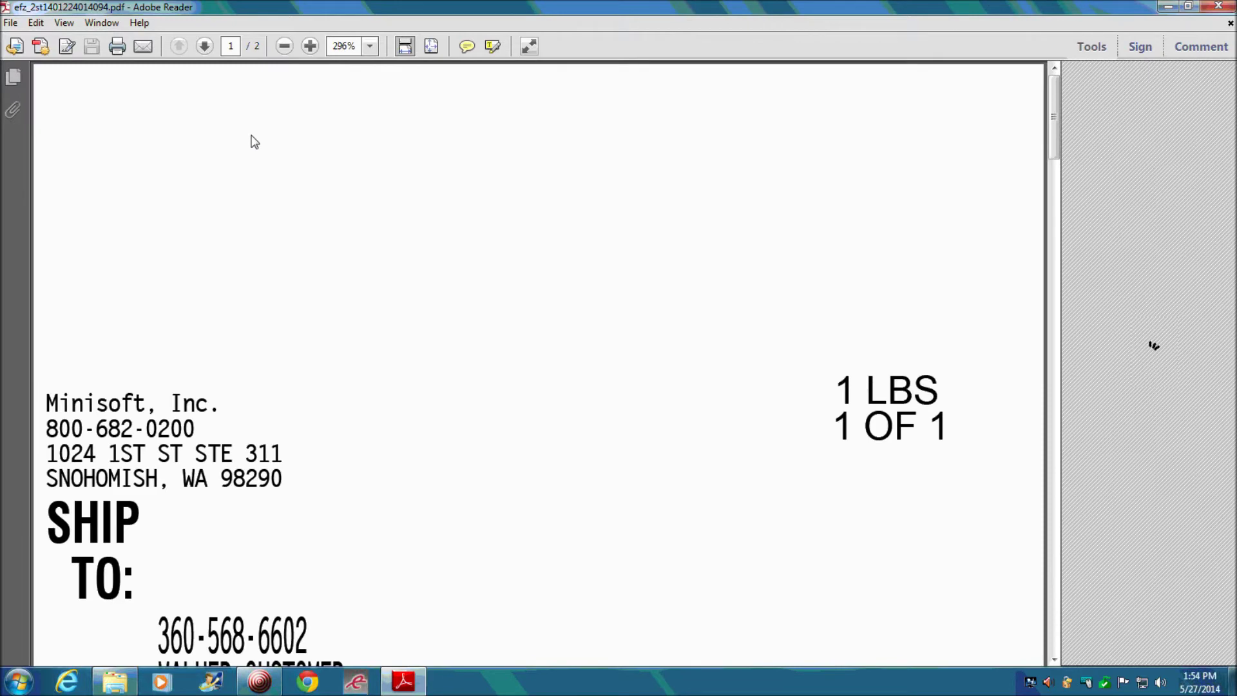
{"action": "left_click", "coordinate": [283, 47]}
{"action": "left_click", "coordinate": [283, 47]}
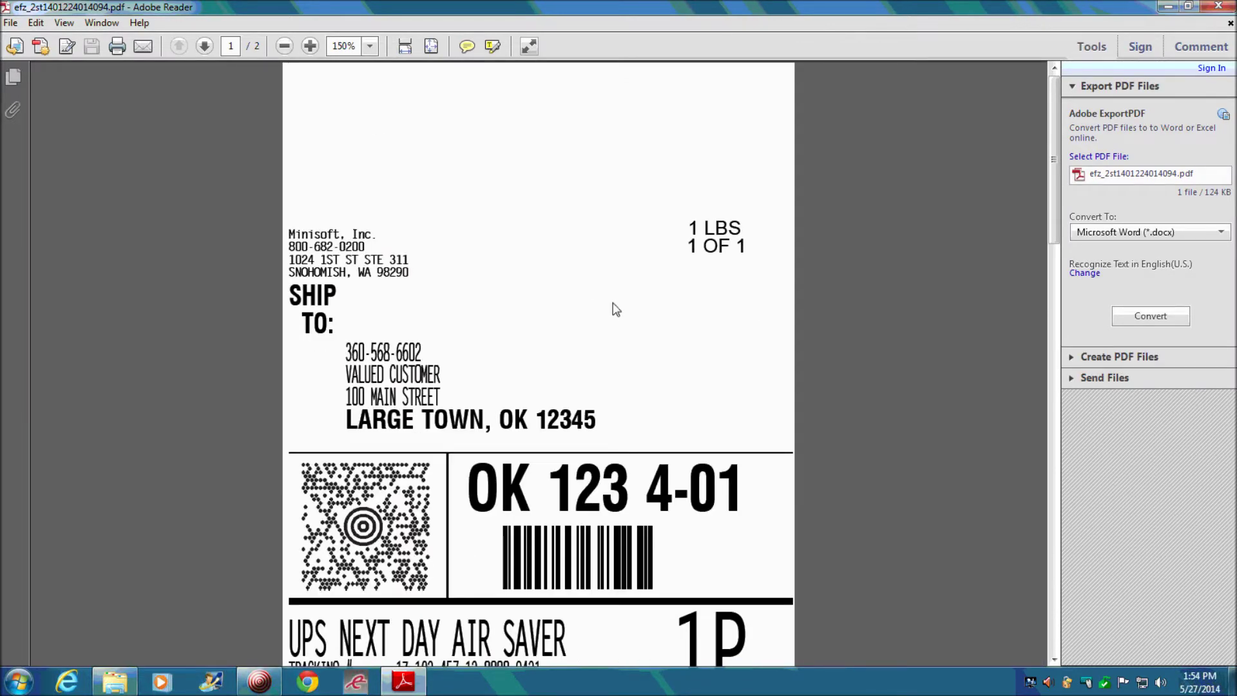
{"action": "scroll", "coordinate": [644, 308], "scroll_direction": "down", "scroll_amount": 3}
{"action": "scroll", "coordinate": [643, 308], "scroll_direction": "down", "scroll_amount": 12}
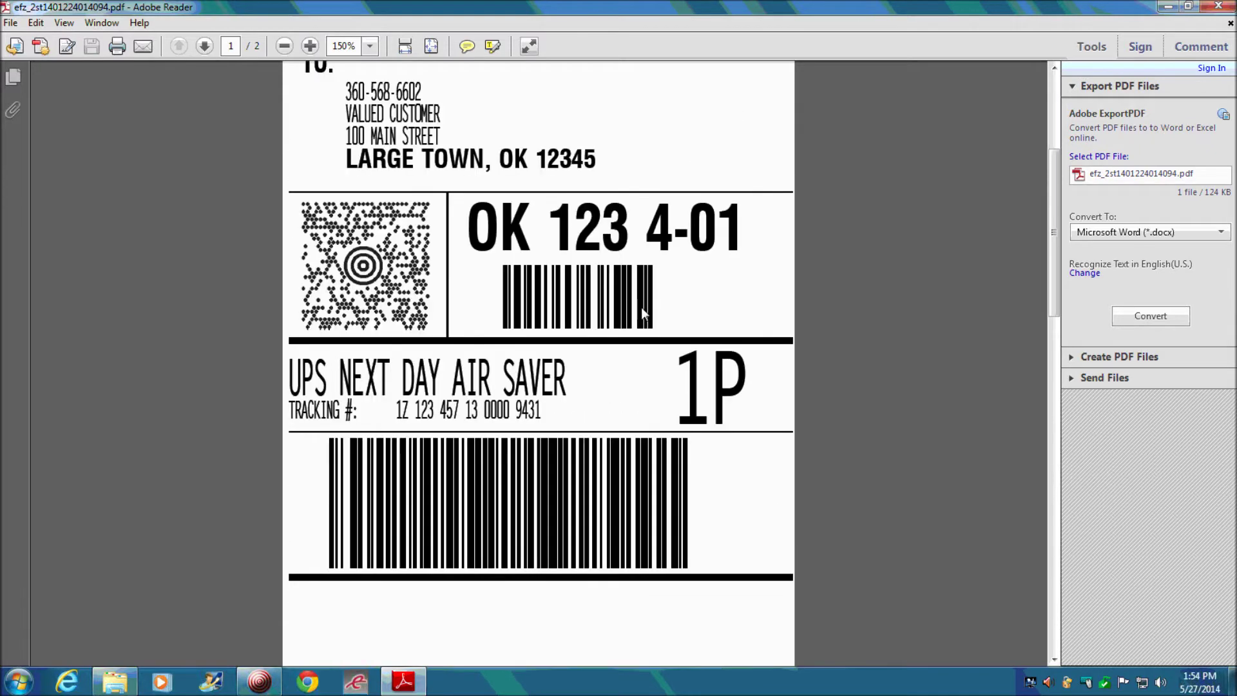
{"action": "scroll", "coordinate": [643, 309], "scroll_direction": "down", "scroll_amount": 9}
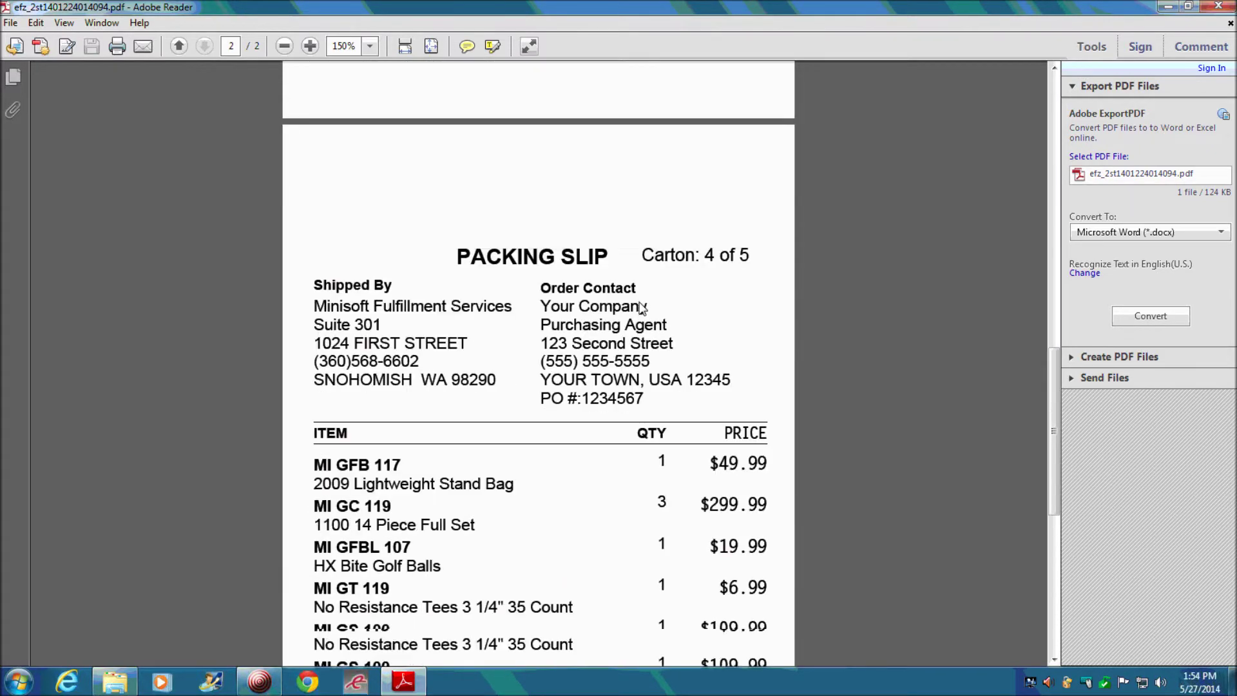
{"action": "scroll", "coordinate": [633, 303], "scroll_direction": "down", "scroll_amount": 6}
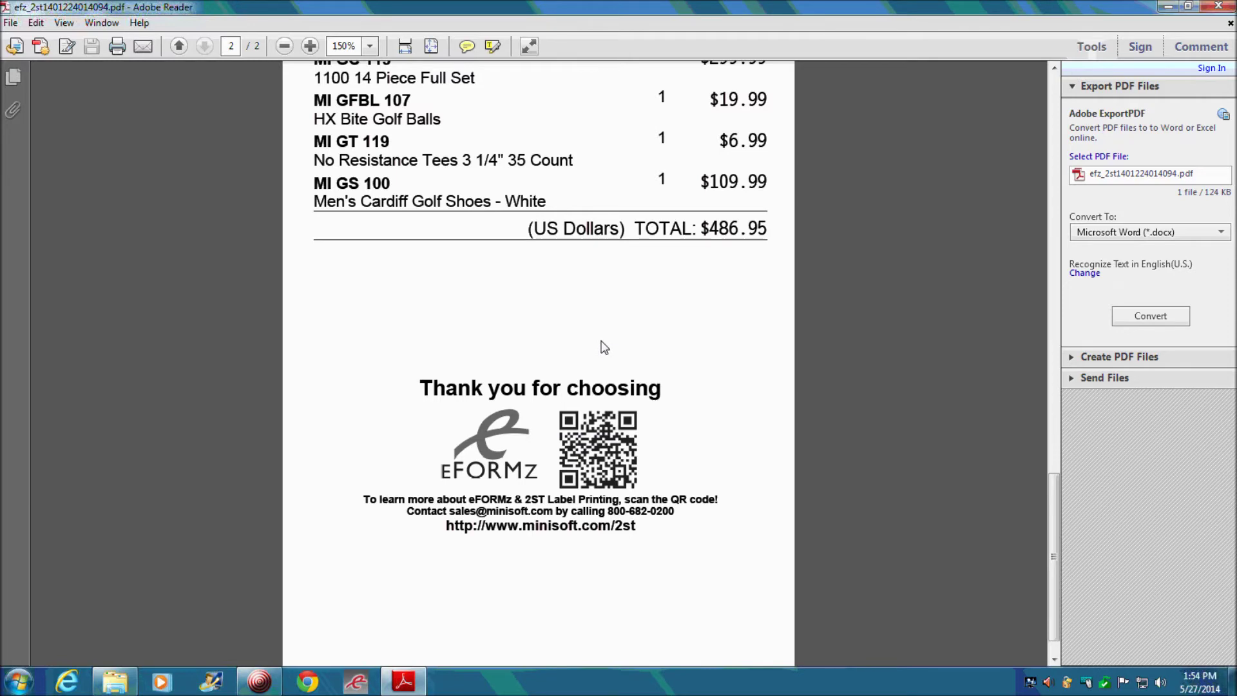
{"action": "scroll", "coordinate": [617, 361], "scroll_direction": "up", "scroll_amount": 14}
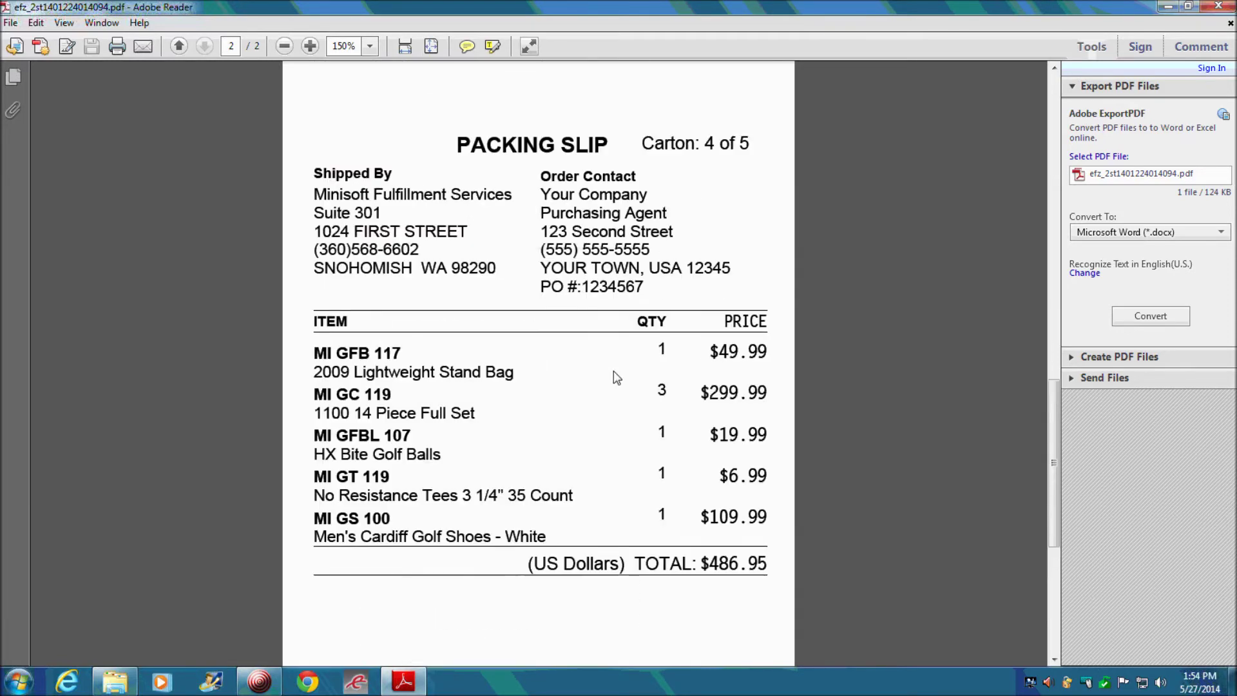
{"action": "scroll", "coordinate": [615, 383], "scroll_direction": "up", "scroll_amount": 15}
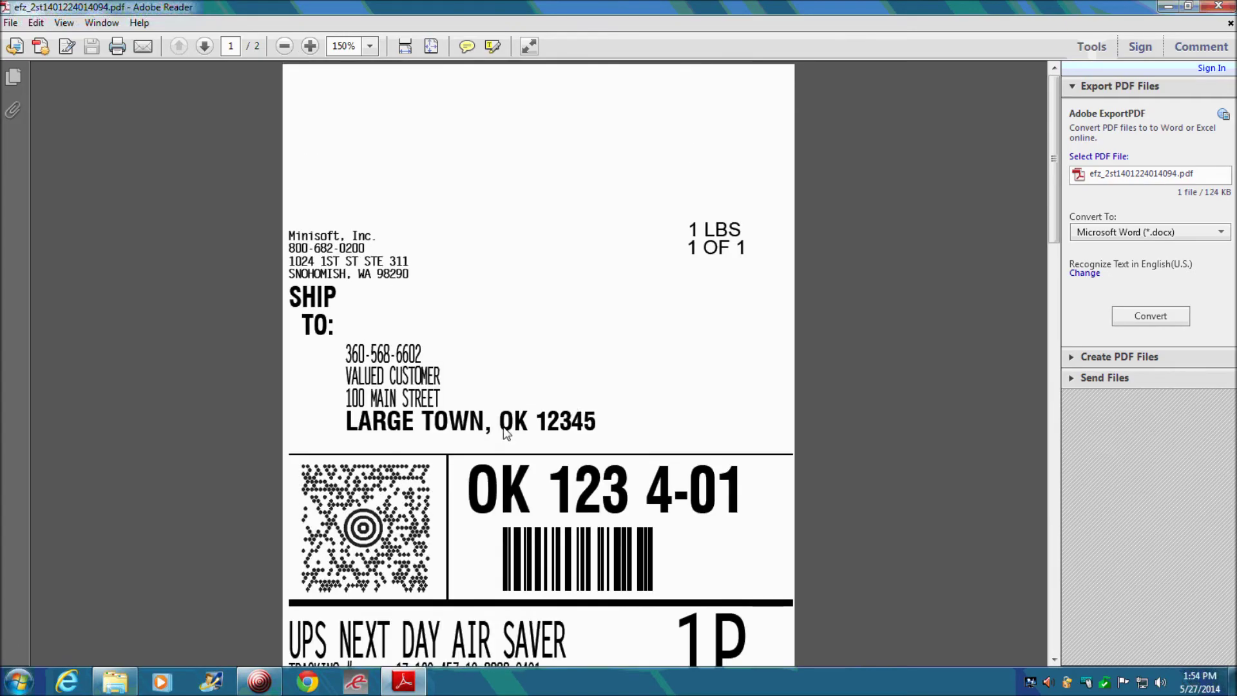